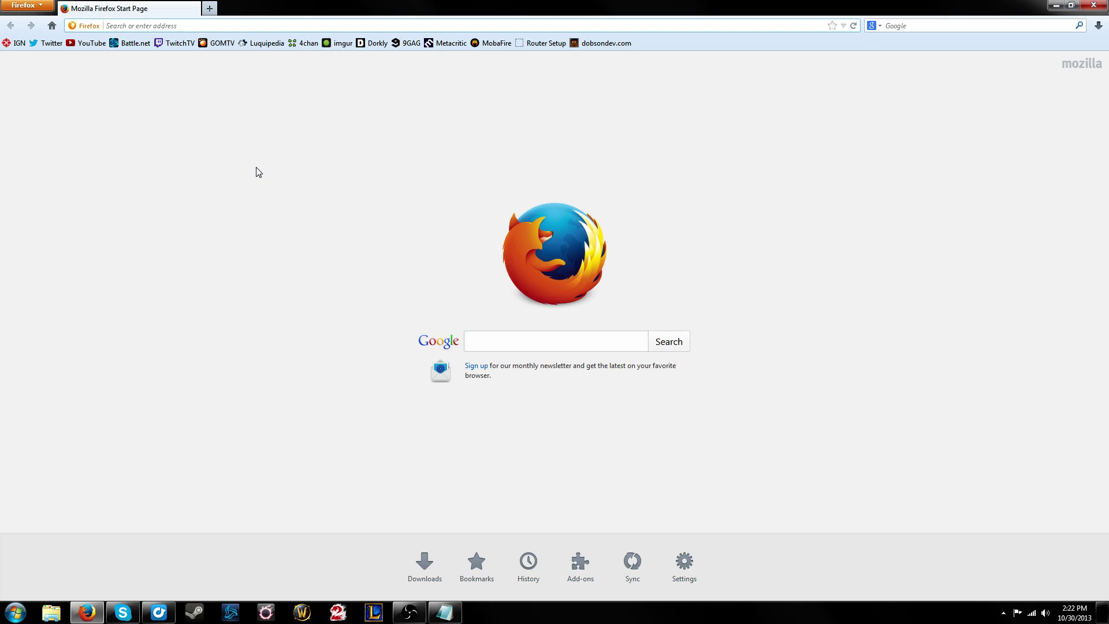
- Go to youtube.therocketnerd.com and open its WordPress login page through the /wp-admin/ address
{"action": "type", "text": "youtube.t"}
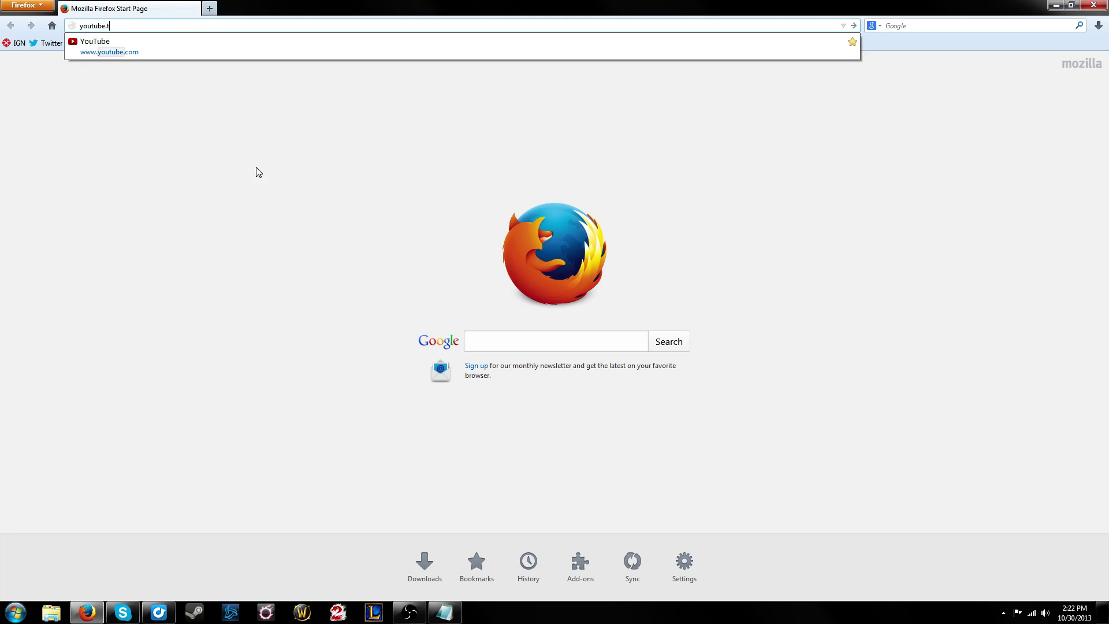
{"action": "type", "text": "herocketnerd.com"}
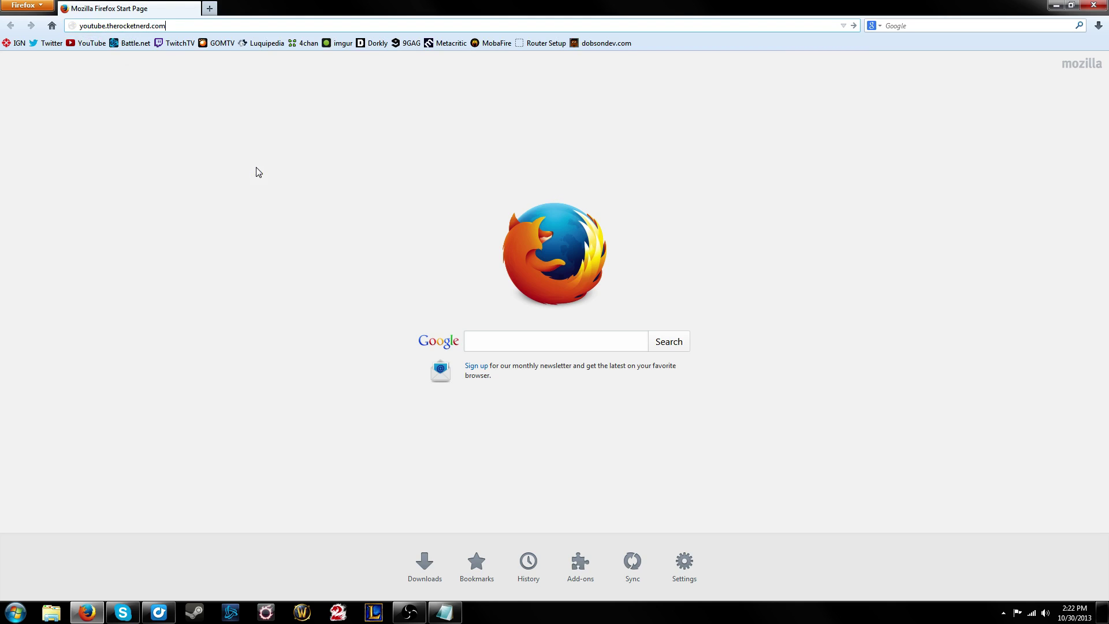
{"action": "key", "text": "Return"}
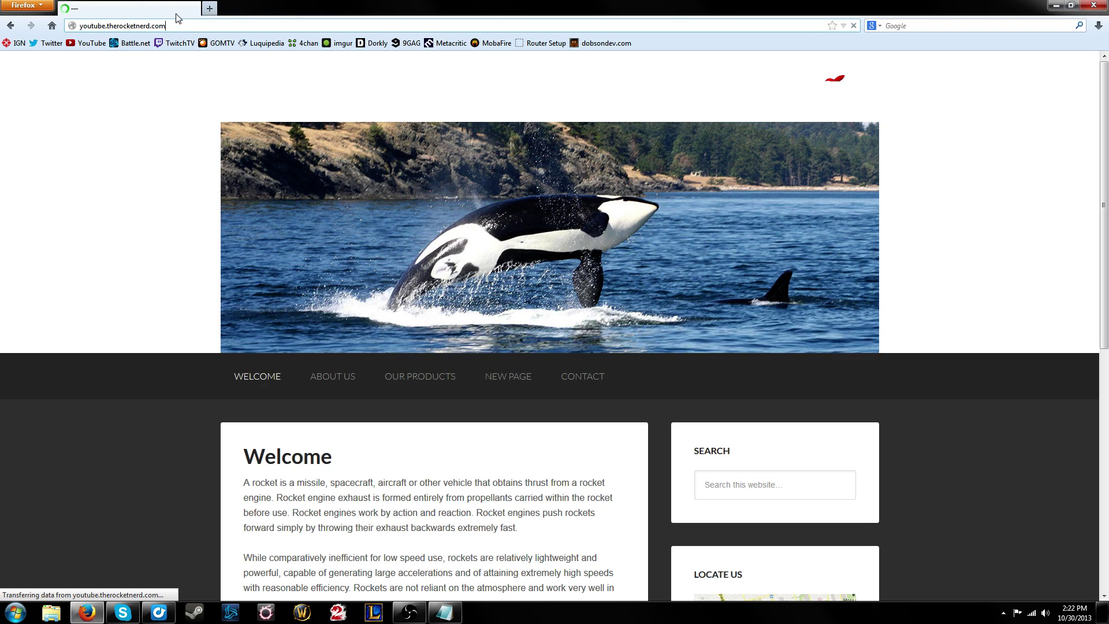
{"action": "type", "text": "/wp-adm"}
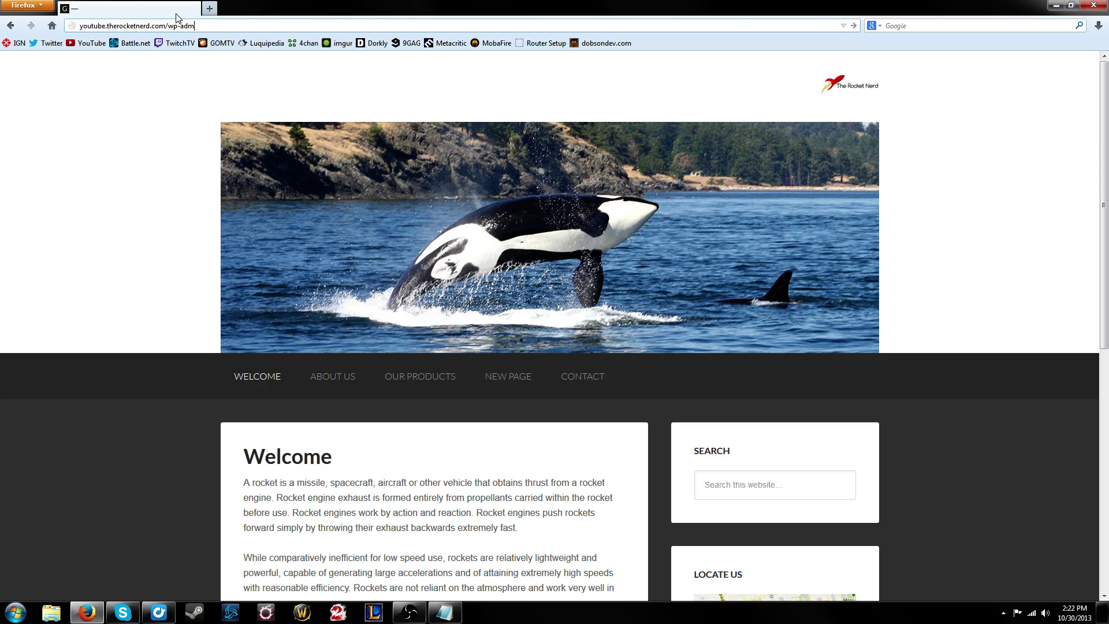
{"action": "type", "text": "in/"}
{"action": "key", "text": "Return"}
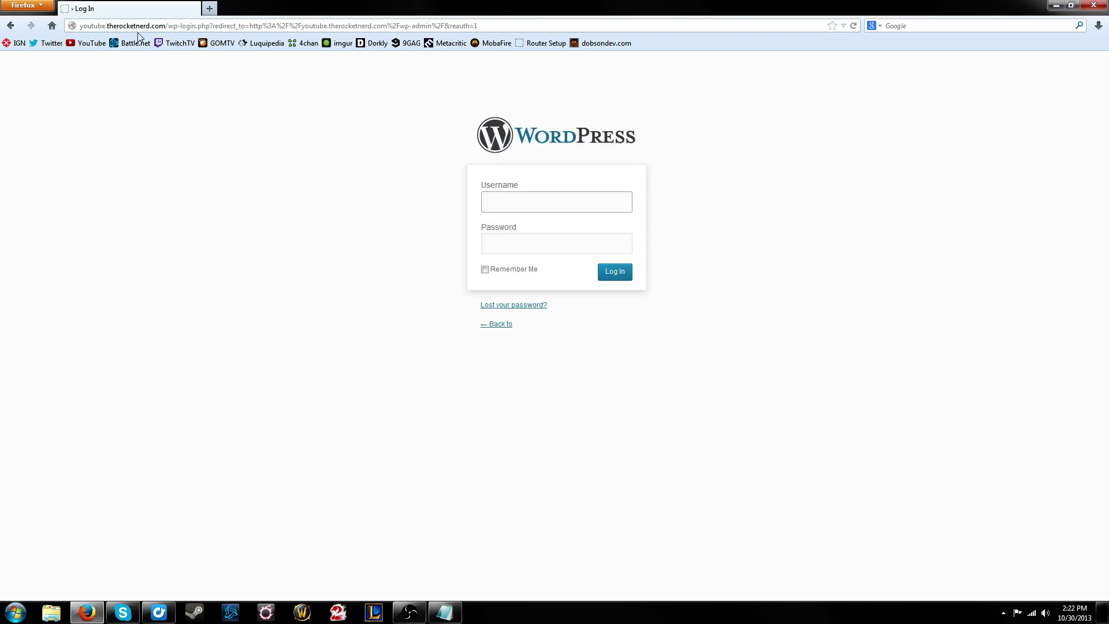
- Log in to the WordPress site with the account username and password
{"action": "type", "text": "RN-User"}
{"action": "key", "text": "Tab"}
{"action": "type", "text": "••"}
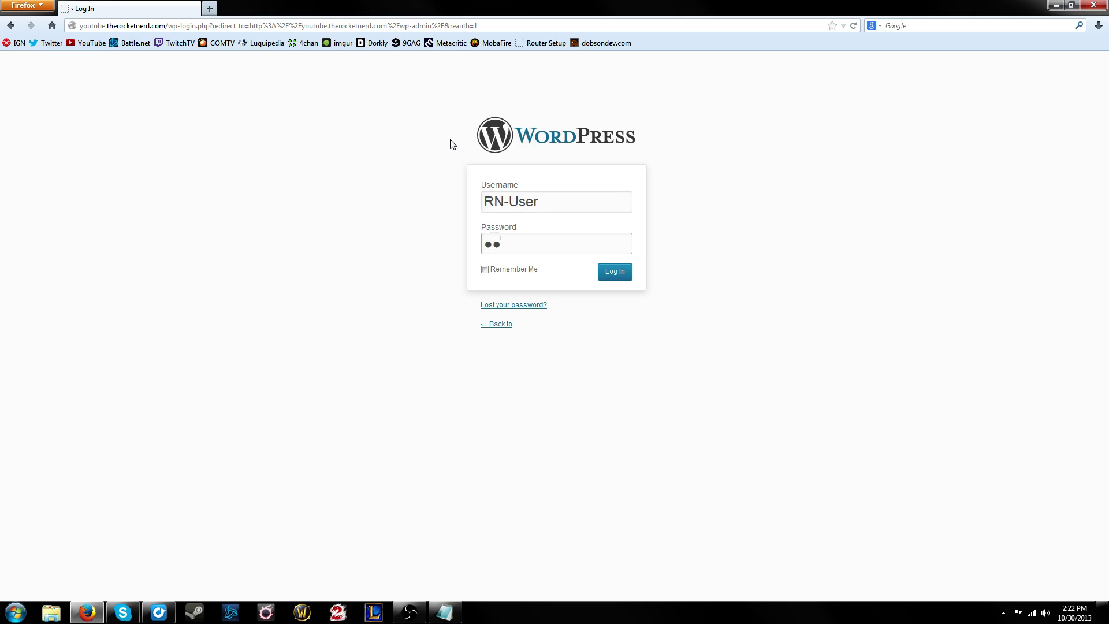
{"action": "type", "text": "•••••••"}
{"action": "key", "text": "Return"}
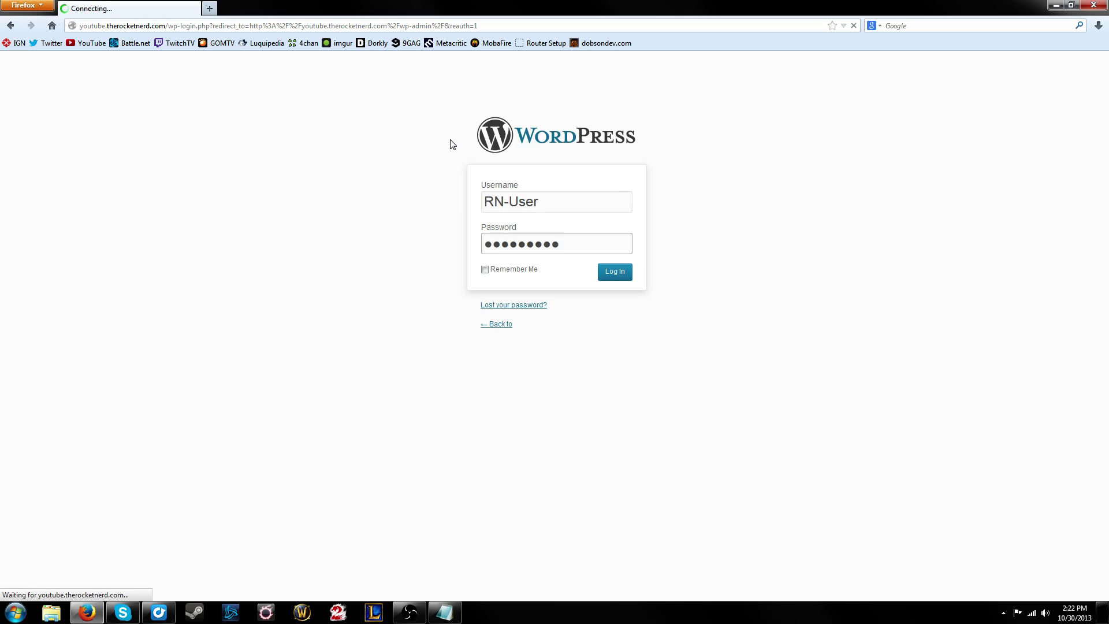
- Open the site's home page, youtube.therocketnerd.com, in a separate browser tab to view the slideshow
{"action": "left_click", "coordinate": [210, 9]}
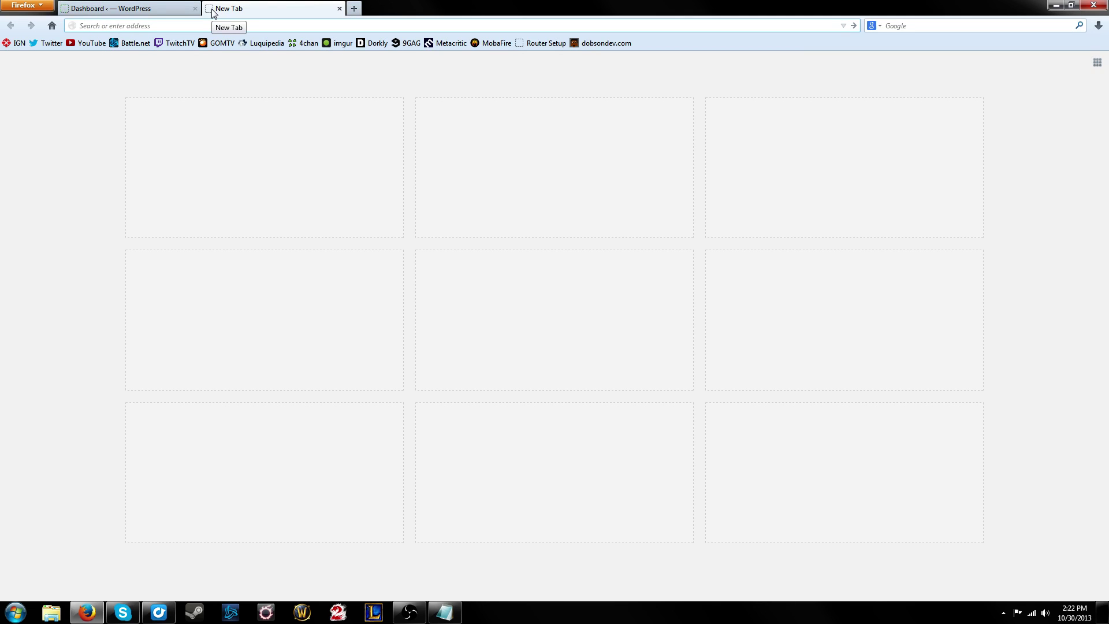
{"action": "type", "text": "youtube"}
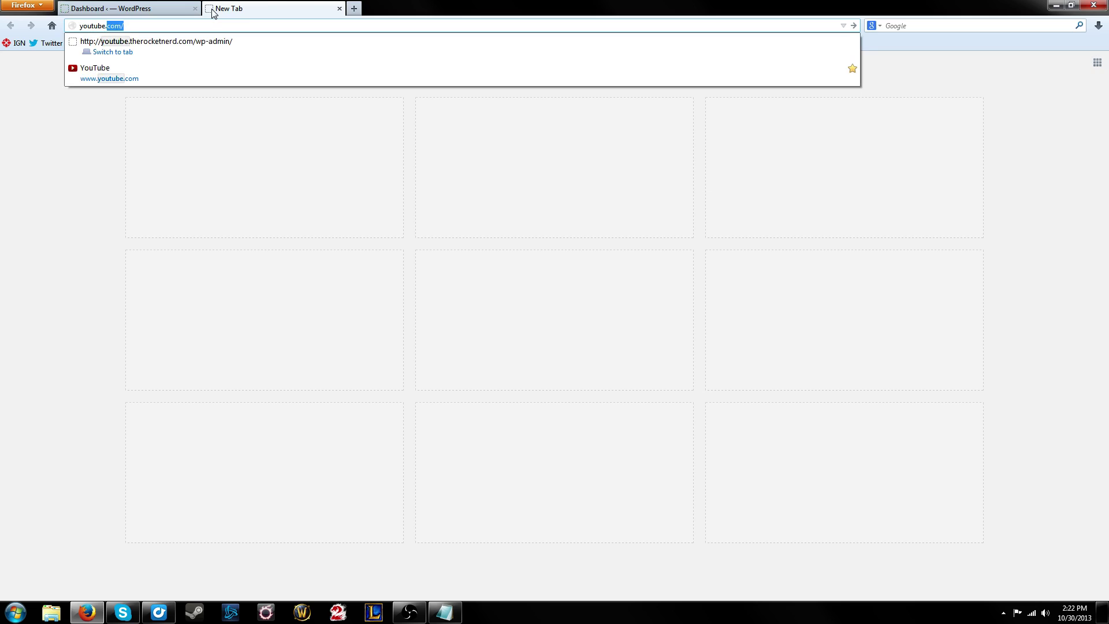
{"action": "type", "text": ".therocketnerd."}
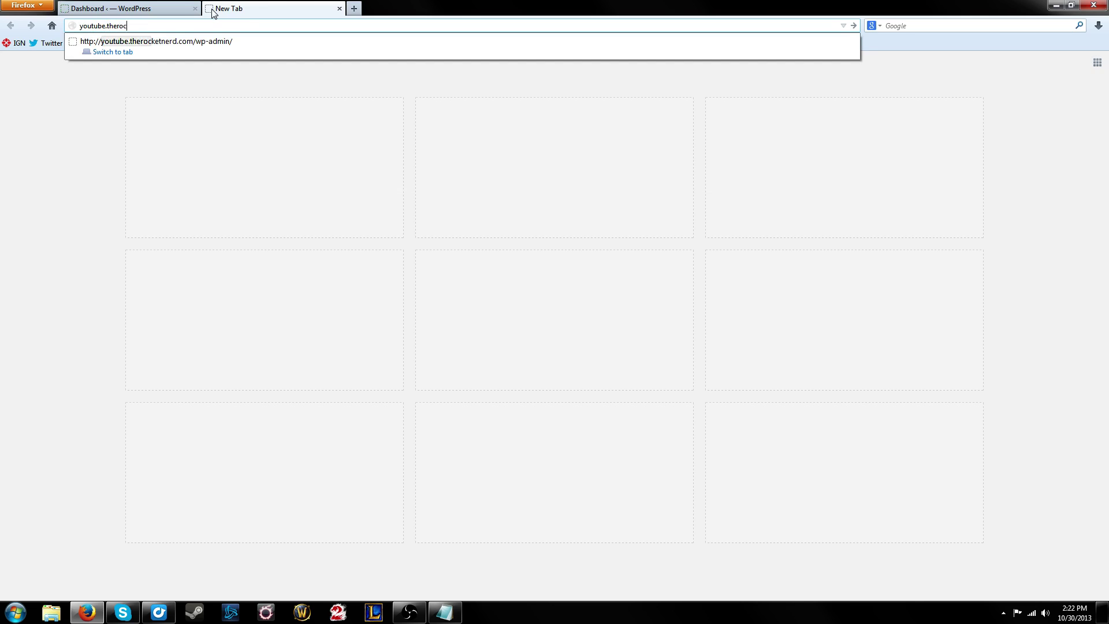
{"action": "type", "text": "com"}
{"action": "key", "text": "Return"}
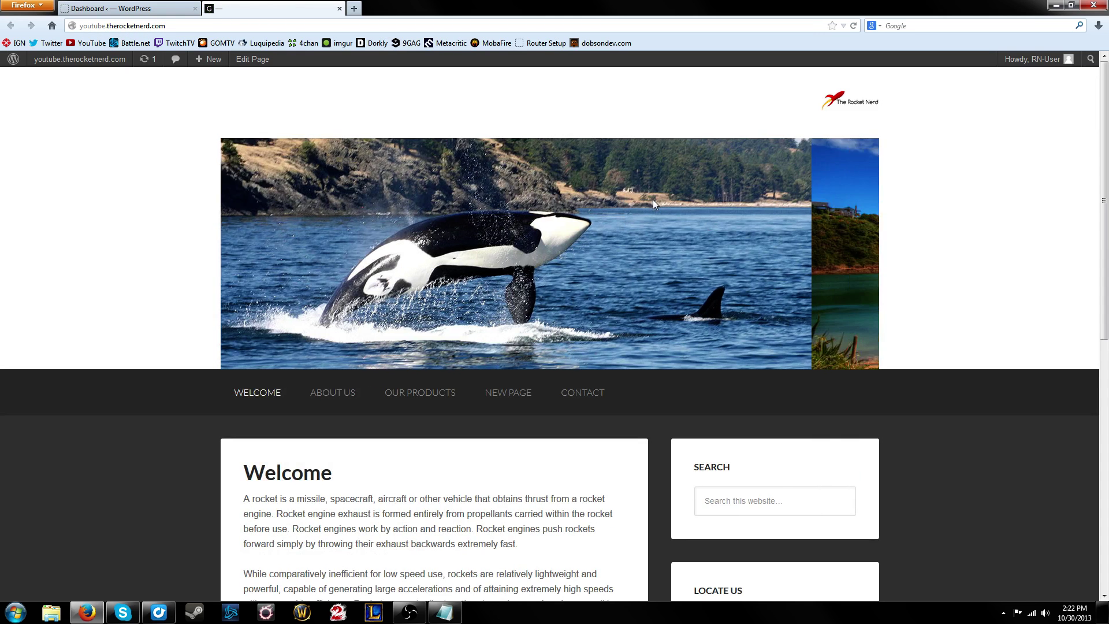
- Edit the Slide 1 post in the dashboard, update it without the Slideshow category, and check the home page slideshow
{"action": "left_click", "coordinate": [112, 4]}
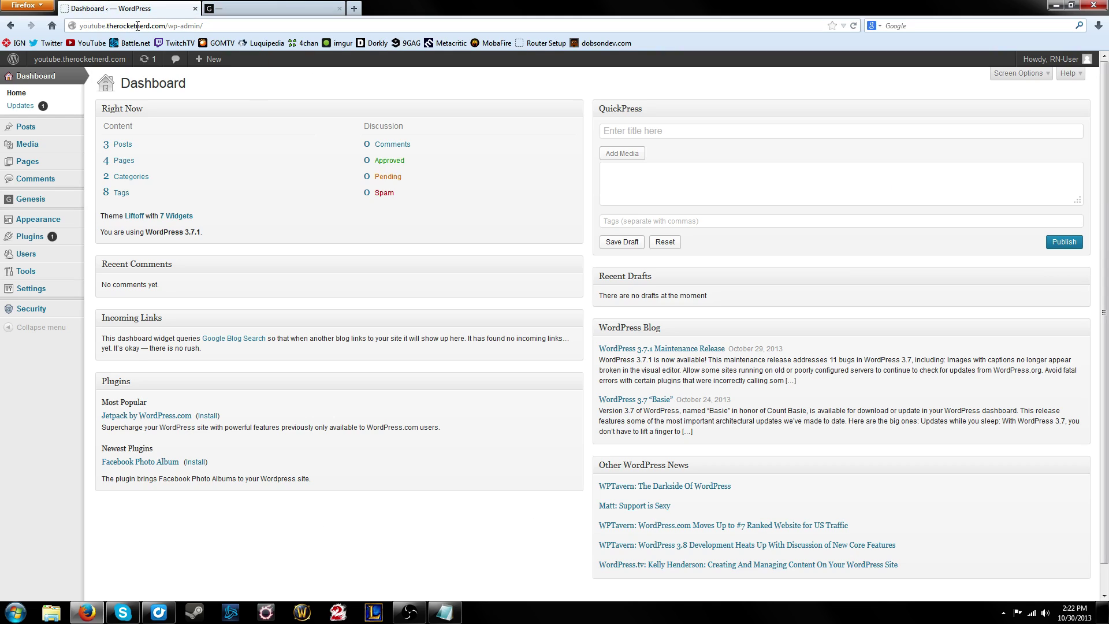
{"action": "mouse_move", "coordinate": [60, 127]}
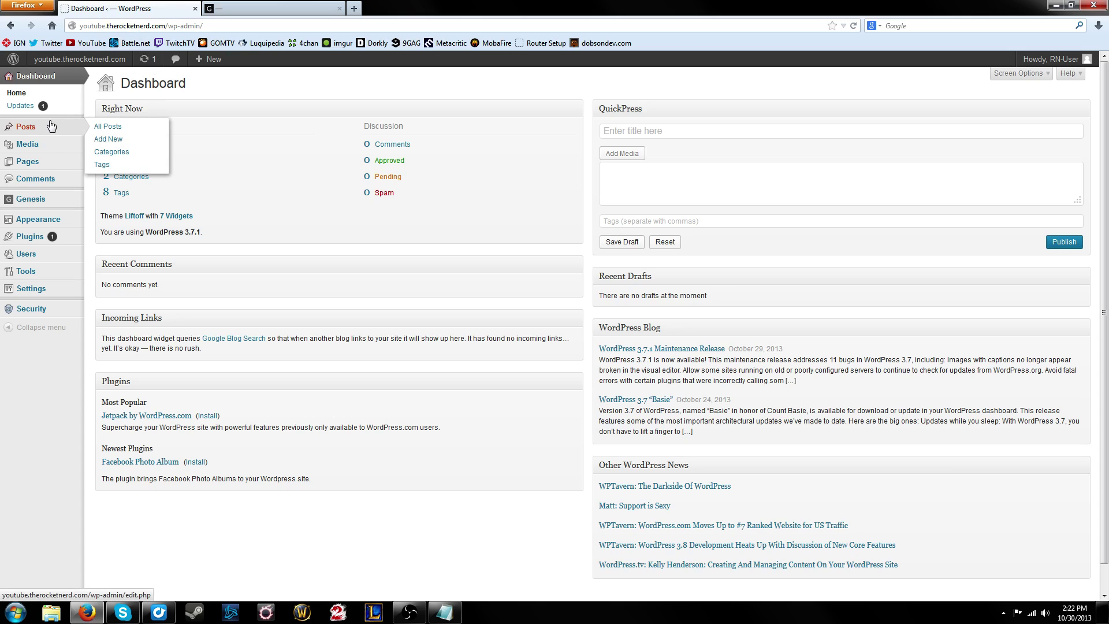
{"action": "left_click", "coordinate": [51, 125]}
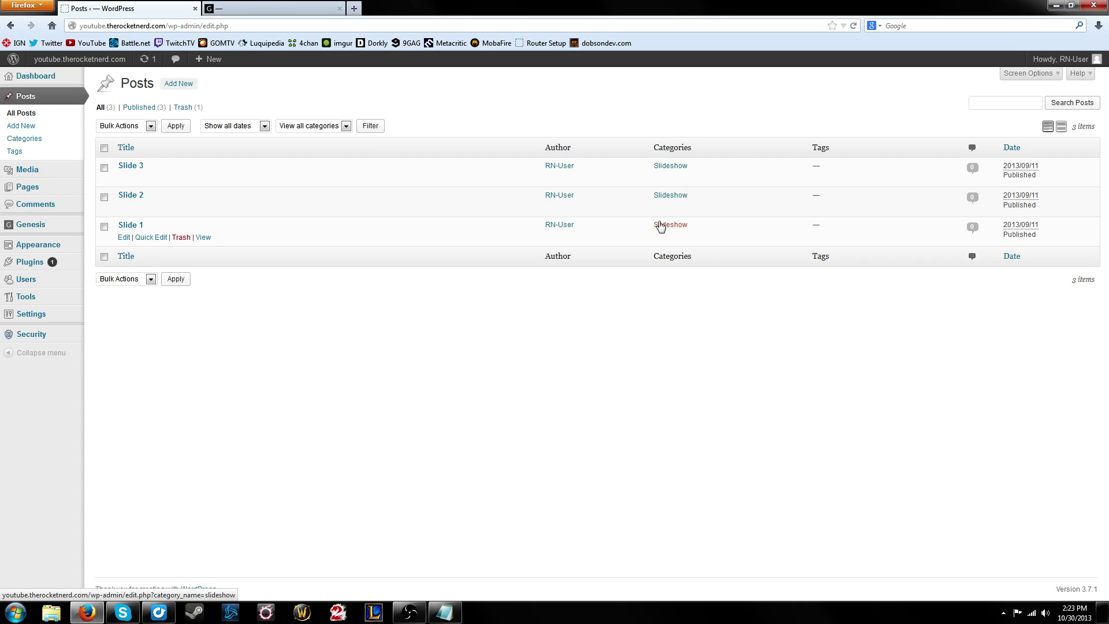
{"action": "left_click", "coordinate": [126, 237]}
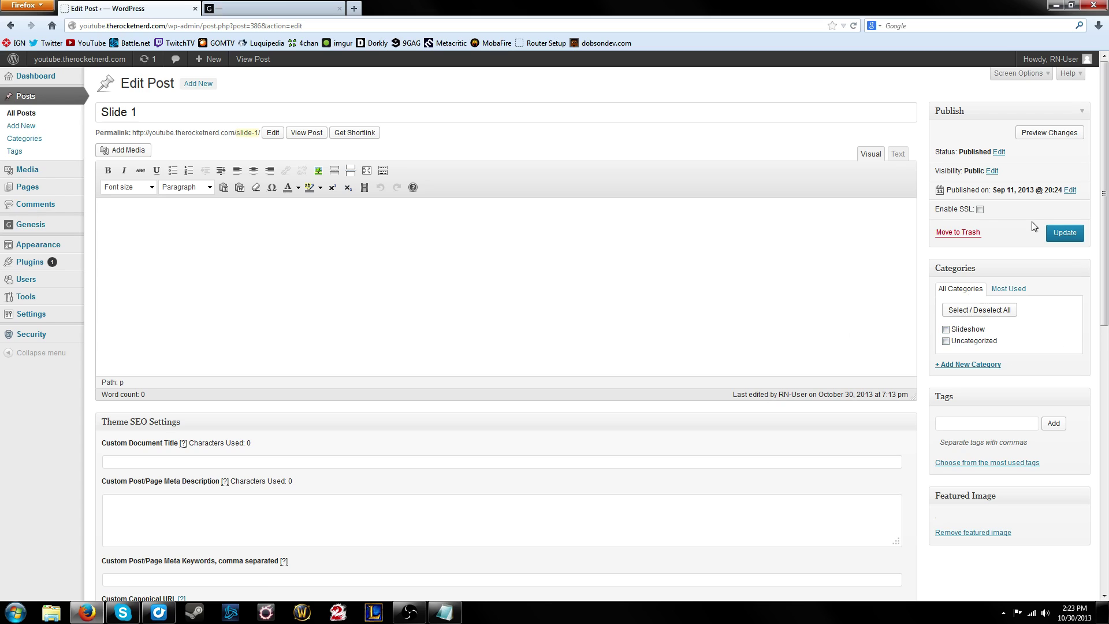
{"action": "left_click", "coordinate": [1052, 234]}
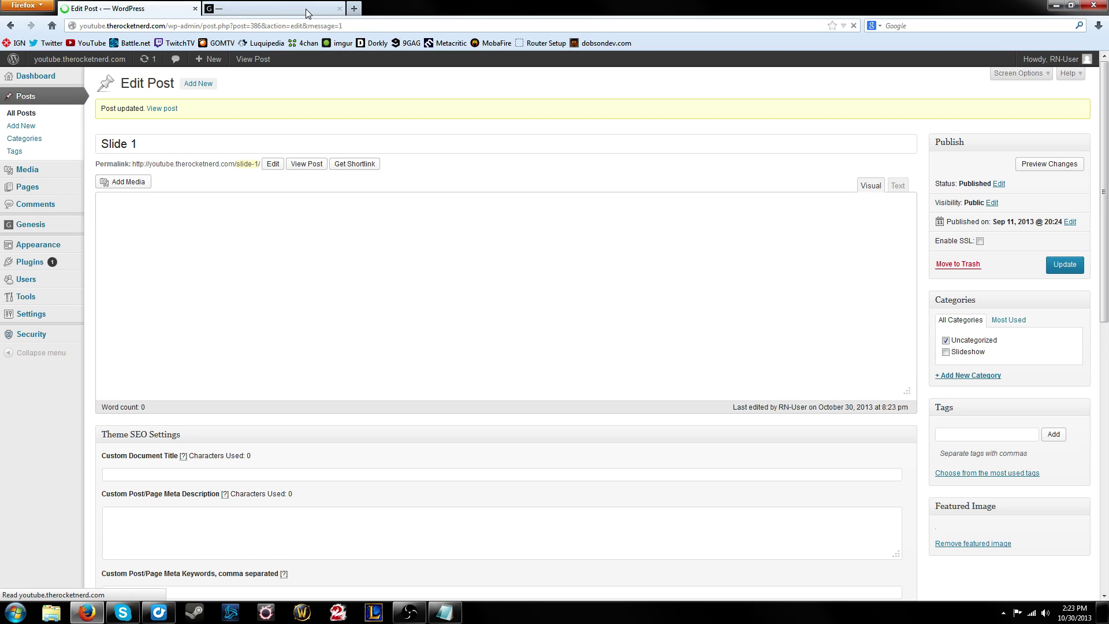
{"action": "left_click", "coordinate": [306, 9]}
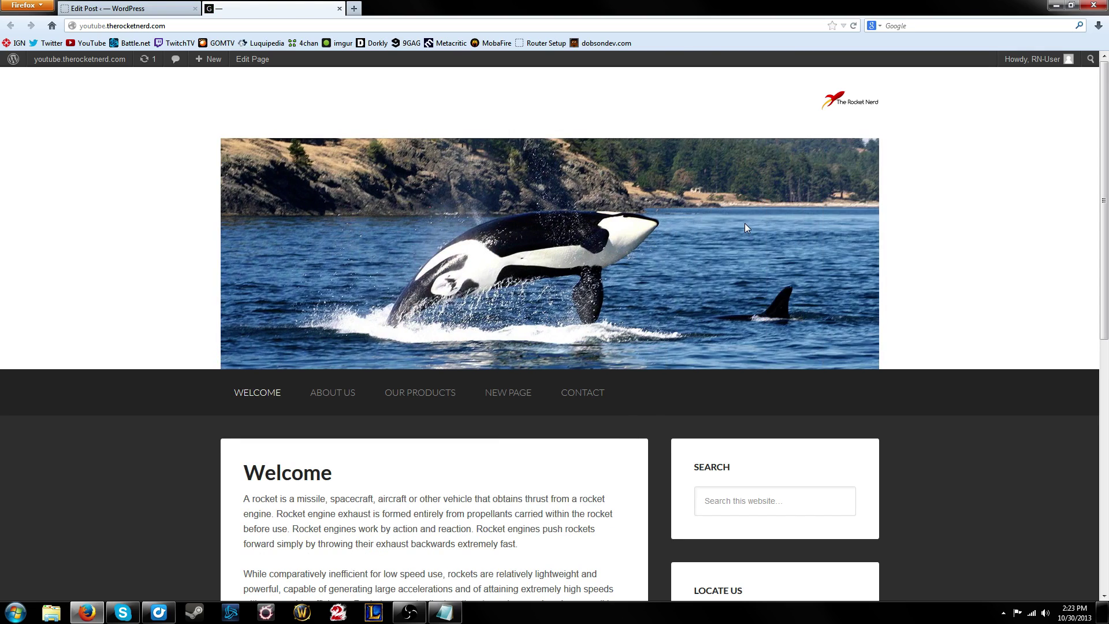
- Assign the Slide 1 post to Slideshow instead of Uncategorized, update it, and check the home page slideshow
{"action": "left_click", "coordinate": [115, 10]}
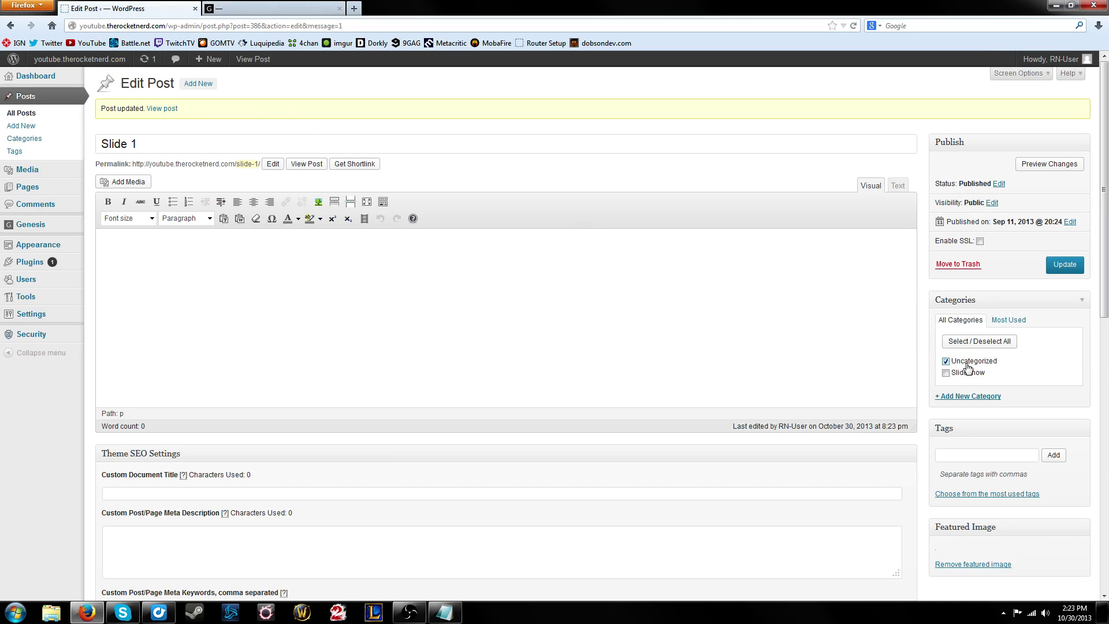
{"action": "left_click", "coordinate": [946, 372]}
{"action": "left_click", "coordinate": [946, 361]}
{"action": "left_click", "coordinate": [1060, 269]}
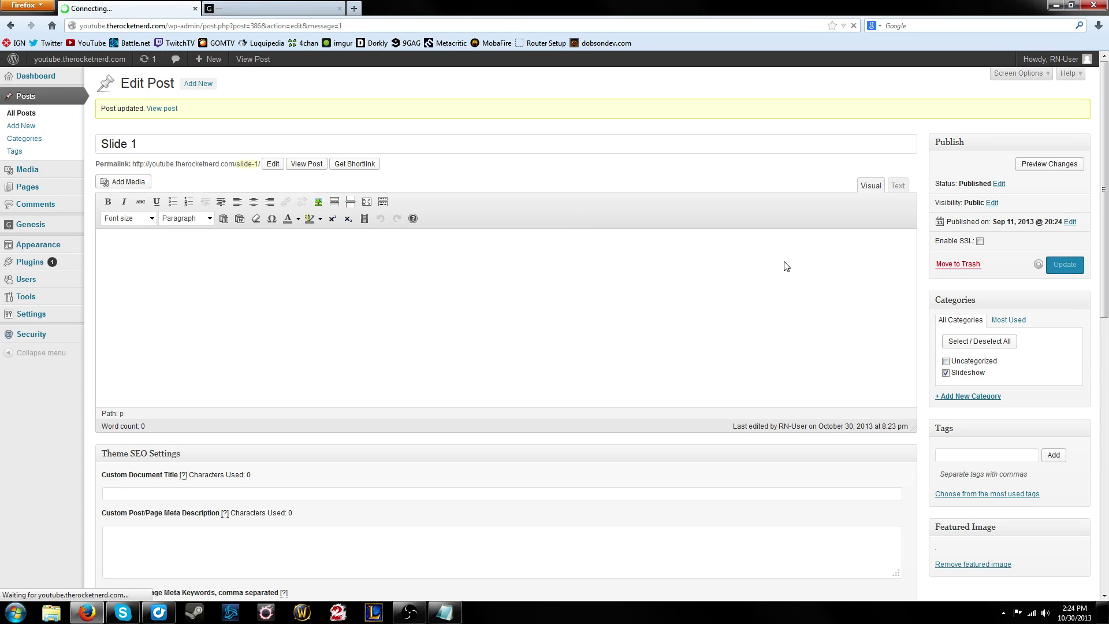
{"action": "left_click", "coordinate": [272, 8]}
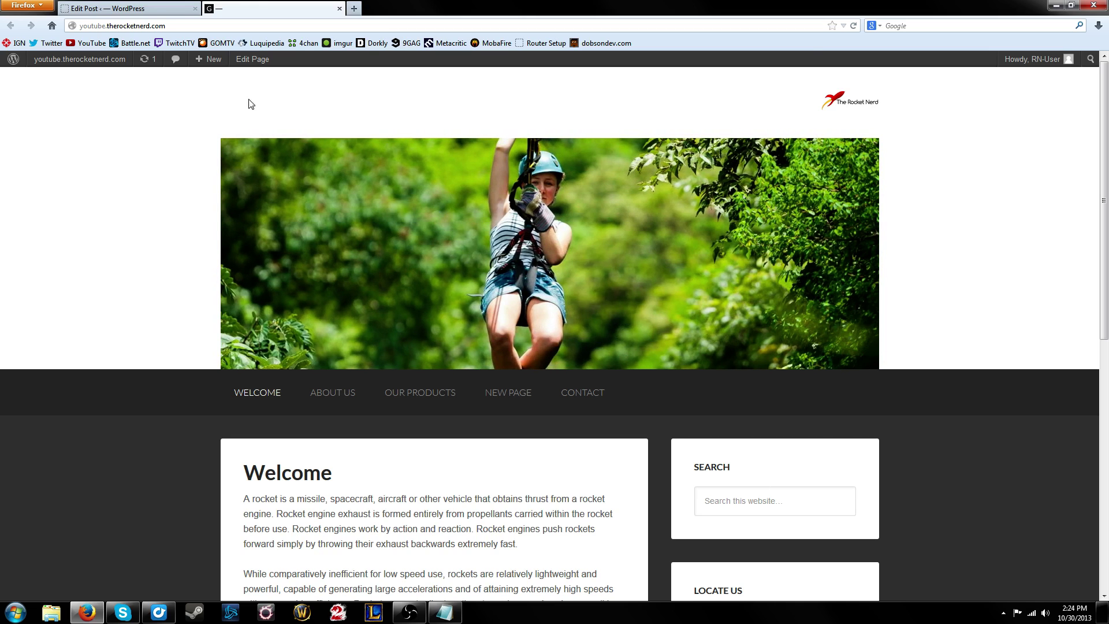
- Create a new post titled "Slide New" and assign it to the Slideshow category
{"action": "left_click", "coordinate": [141, 6]}
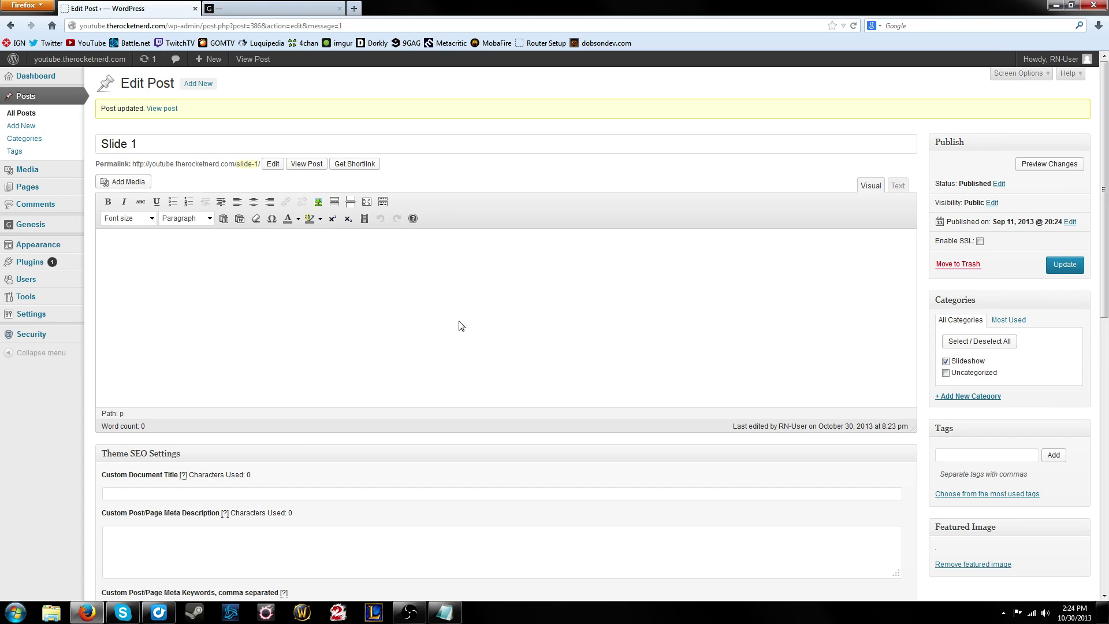
{"action": "left_click", "coordinate": [36, 130]}
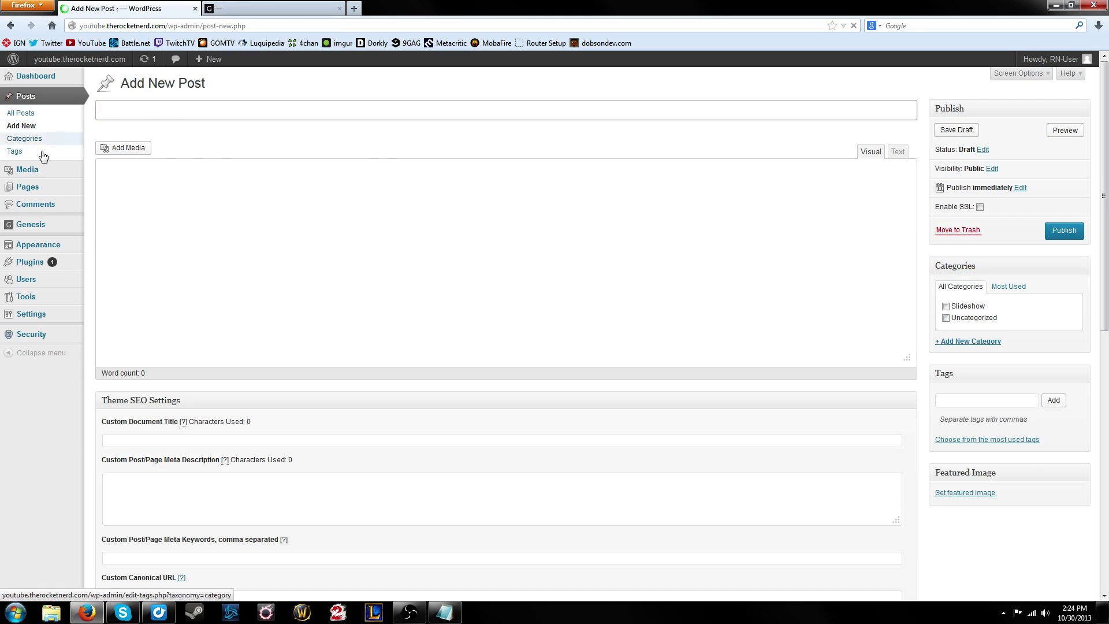
{"action": "type", "text": "Slide"}
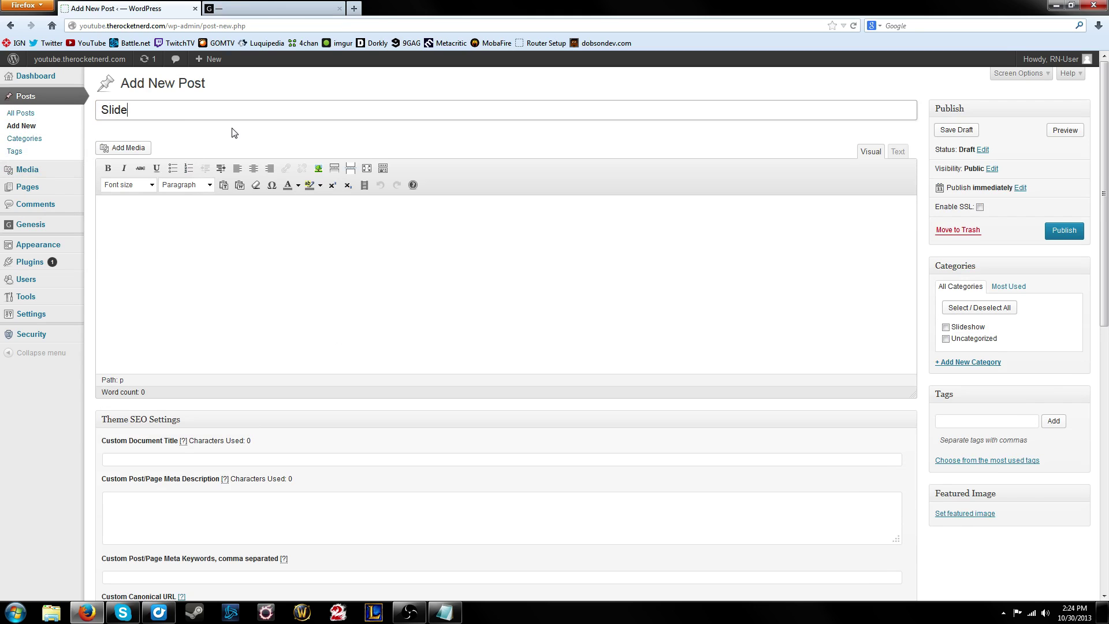
{"action": "type", "text": " New"}
{"action": "left_click", "coordinate": [224, 258]}
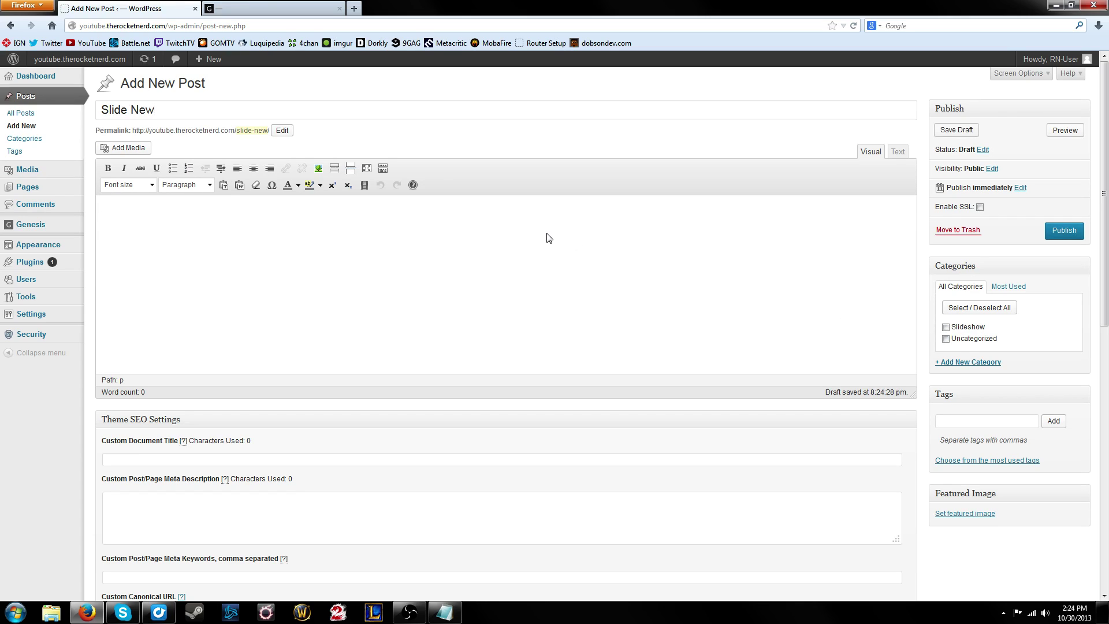
{"action": "left_click", "coordinate": [947, 326]}
- Set Penguins.jpg from the media library as the post's featured image, then publish the post and check the home page slideshow
{"action": "scroll", "coordinate": [1002, 509], "scroll_direction": "down", "scroll_amount": 1}
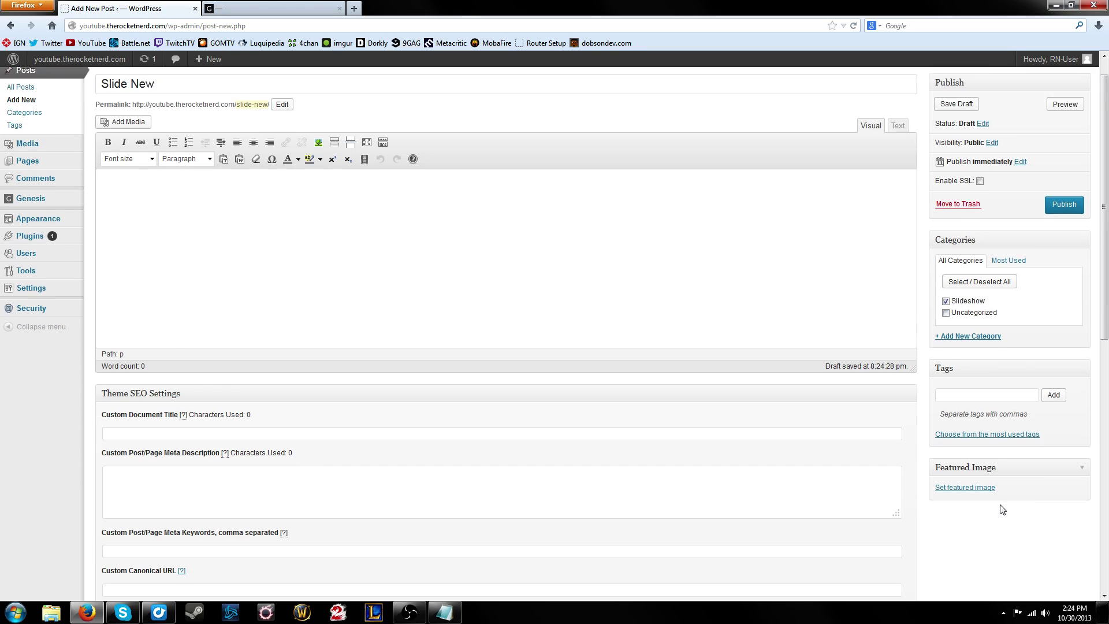
{"action": "scroll", "coordinate": [999, 500], "scroll_direction": "down", "scroll_amount": 3}
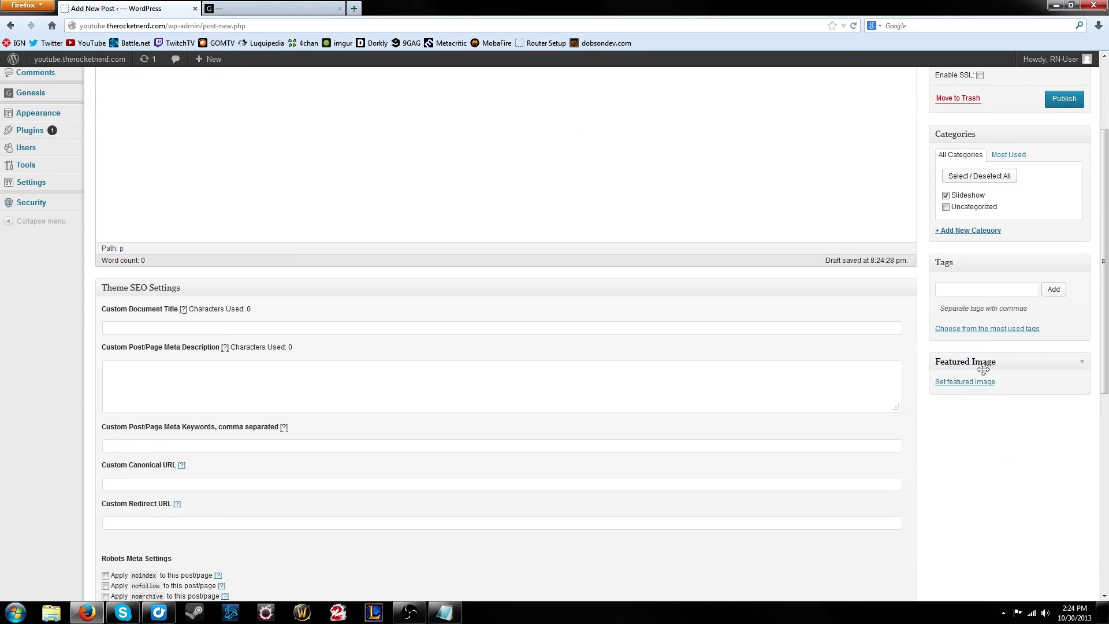
{"action": "left_click", "coordinate": [973, 382]}
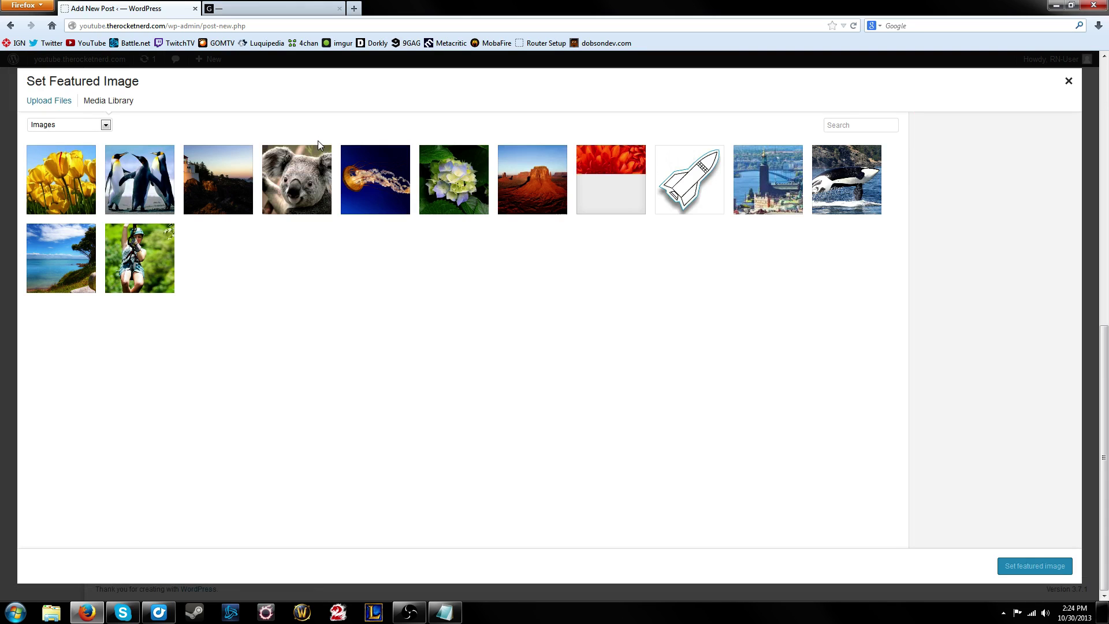
{"action": "left_click", "coordinate": [133, 191]}
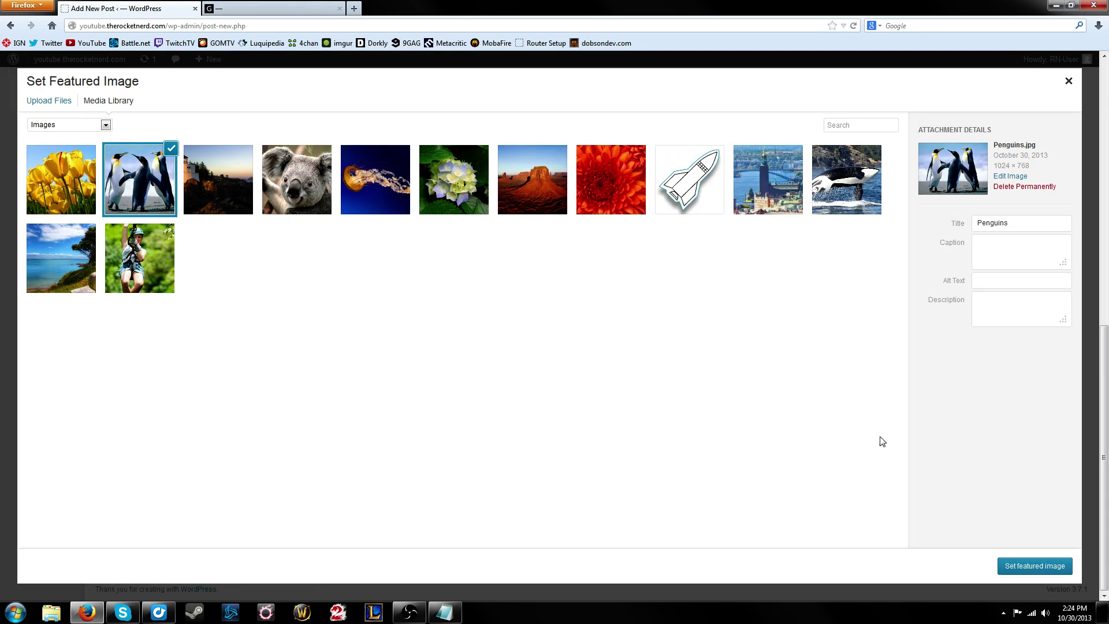
{"action": "left_click", "coordinate": [1030, 569]}
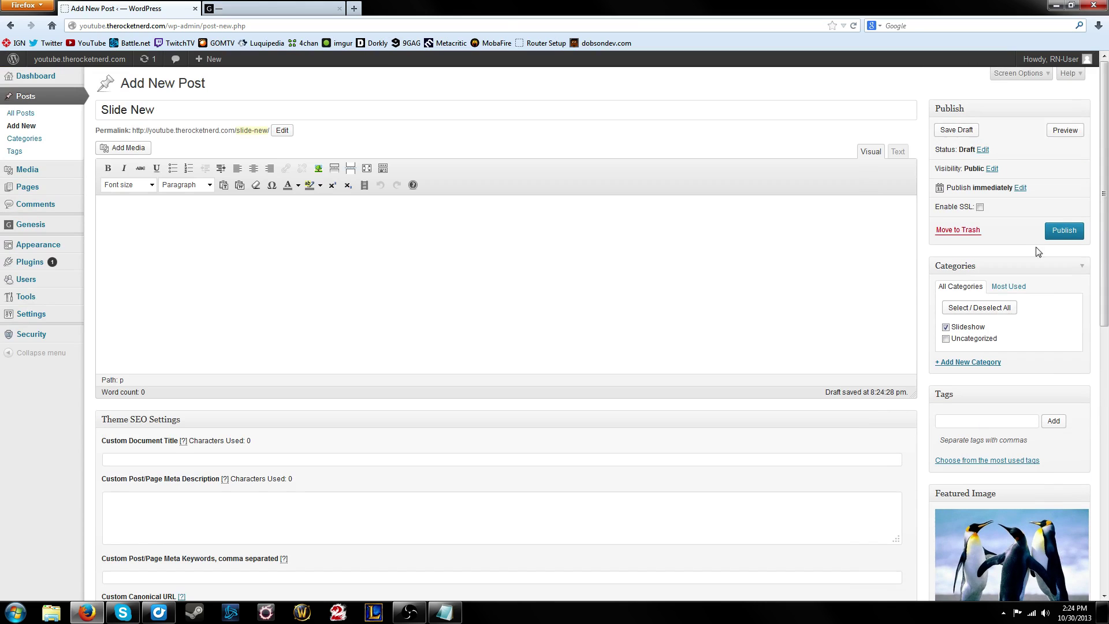
{"action": "left_click", "coordinate": [1064, 231]}
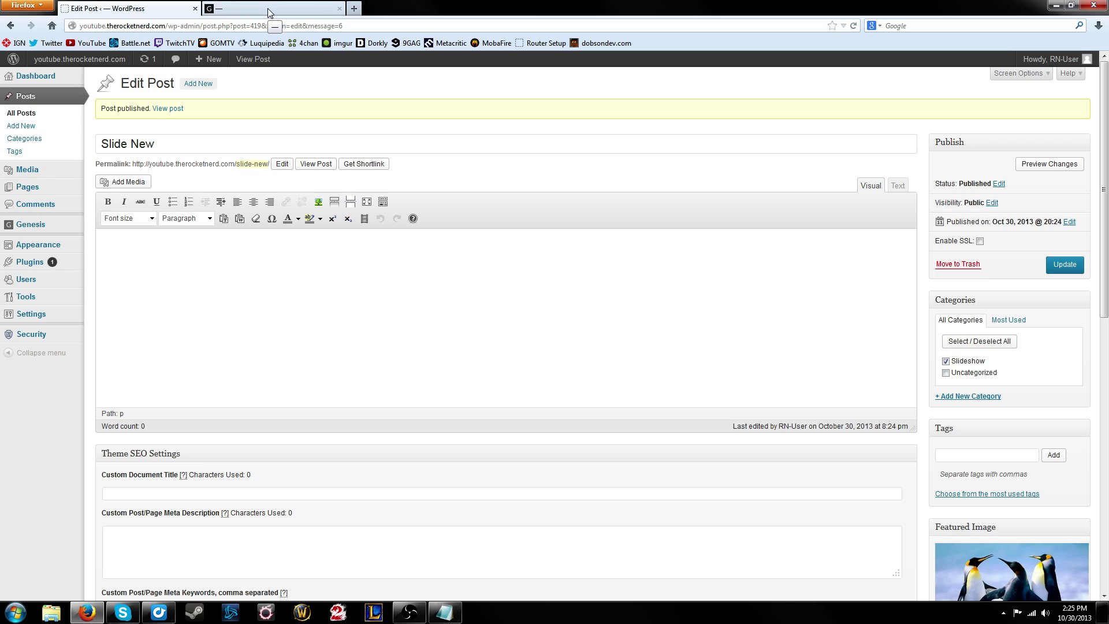
{"action": "left_click", "coordinate": [268, 9]}
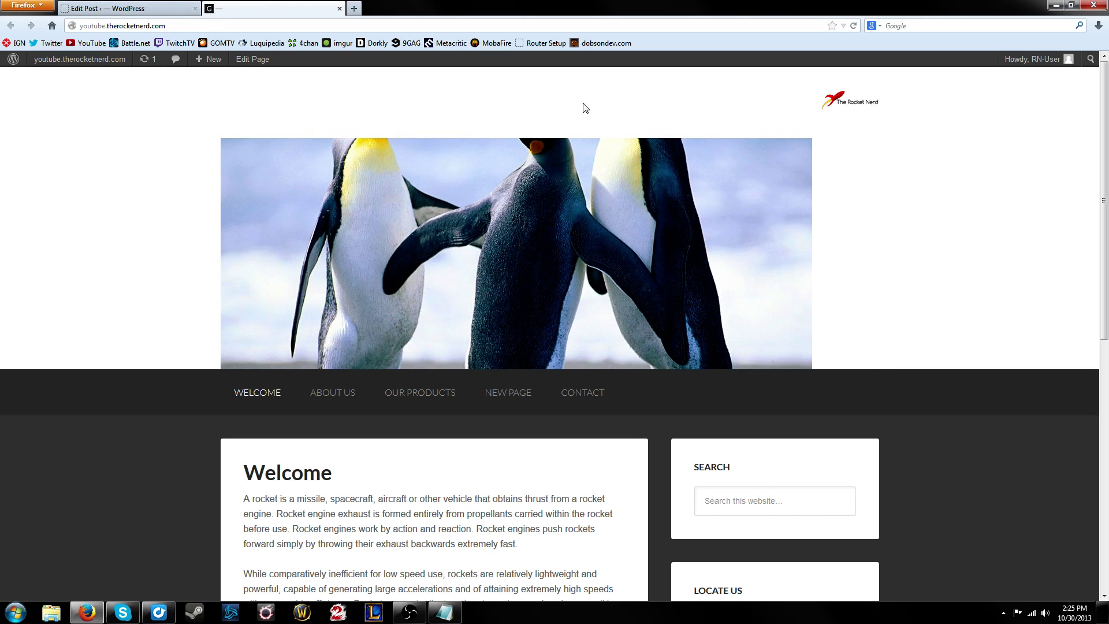
- Move the Slide New post to the trash from the posts list and view the trashed posts
{"action": "left_click", "coordinate": [133, 8]}
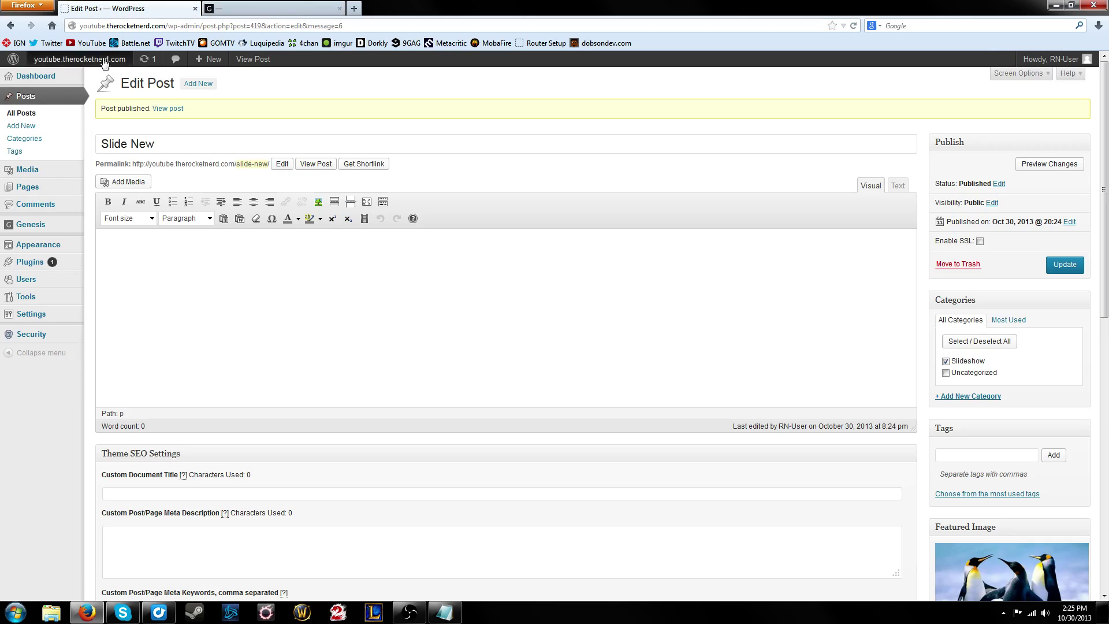
{"action": "left_click", "coordinate": [32, 101]}
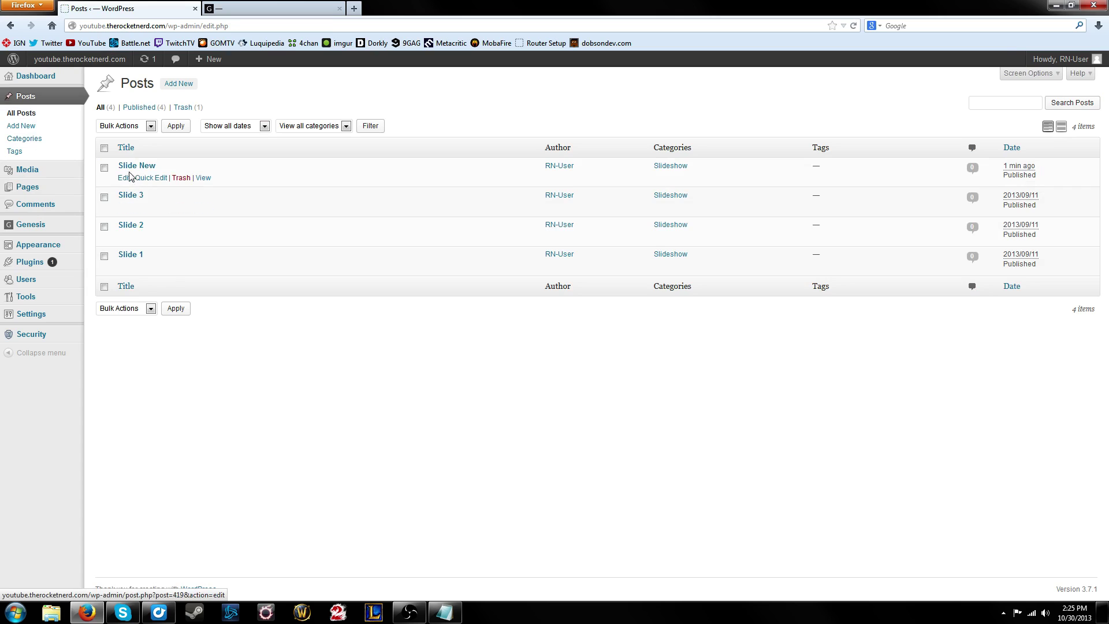
{"action": "left_click", "coordinate": [179, 178]}
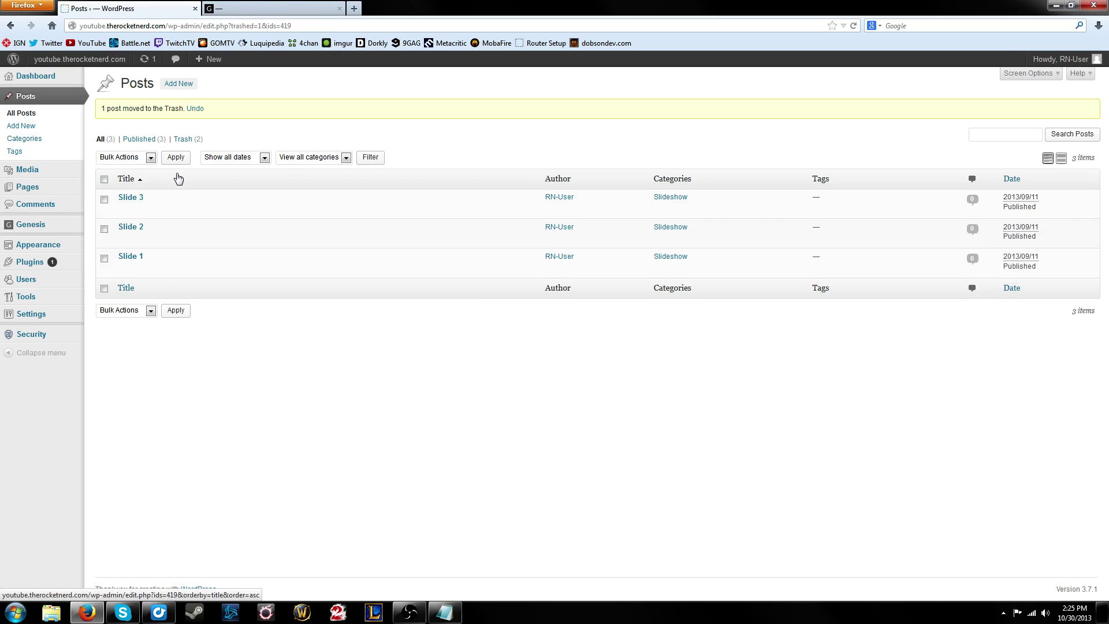
{"action": "left_click", "coordinate": [184, 139]}
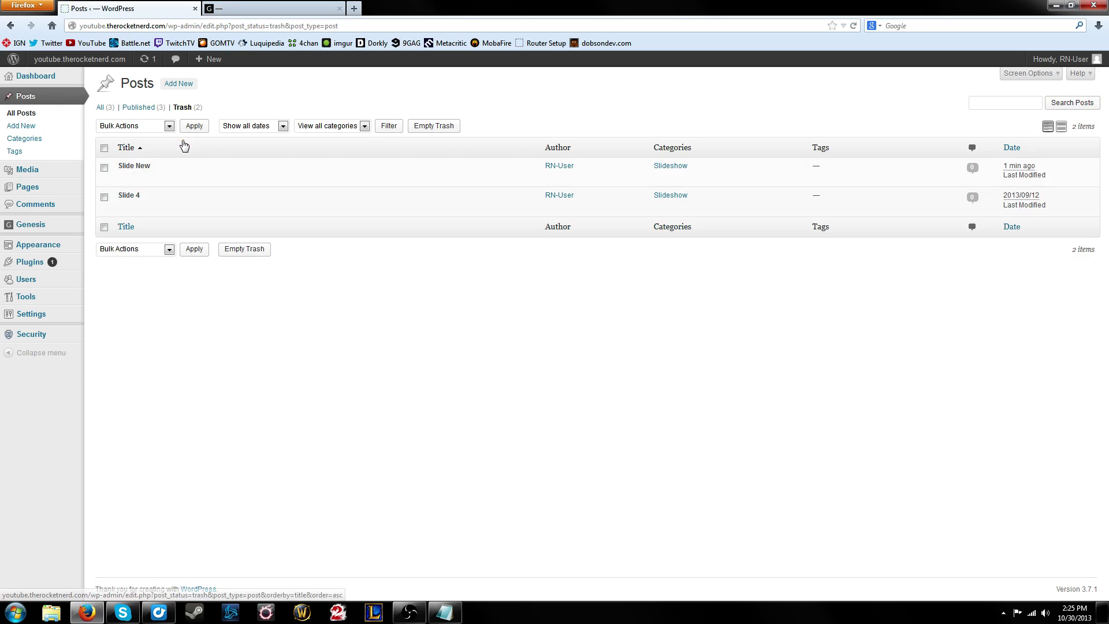
- Permanently delete all posts in the trash with a bulk action
{"action": "left_click", "coordinate": [104, 149]}
{"action": "left_click", "coordinate": [134, 126]}
{"action": "left_click", "coordinate": [130, 154]}
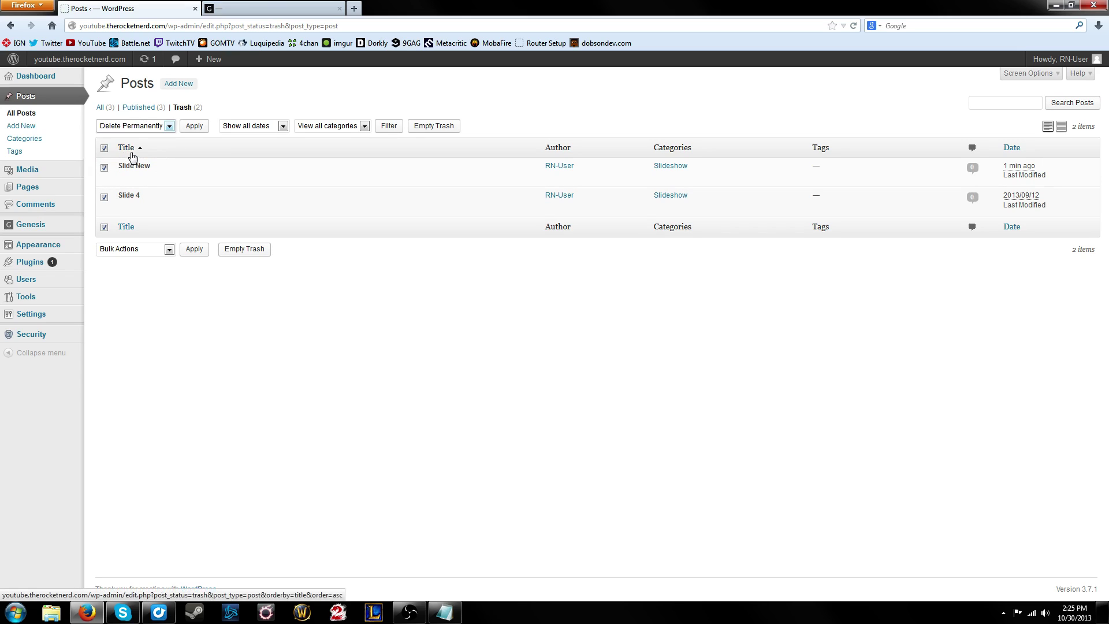
{"action": "left_click", "coordinate": [194, 126]}
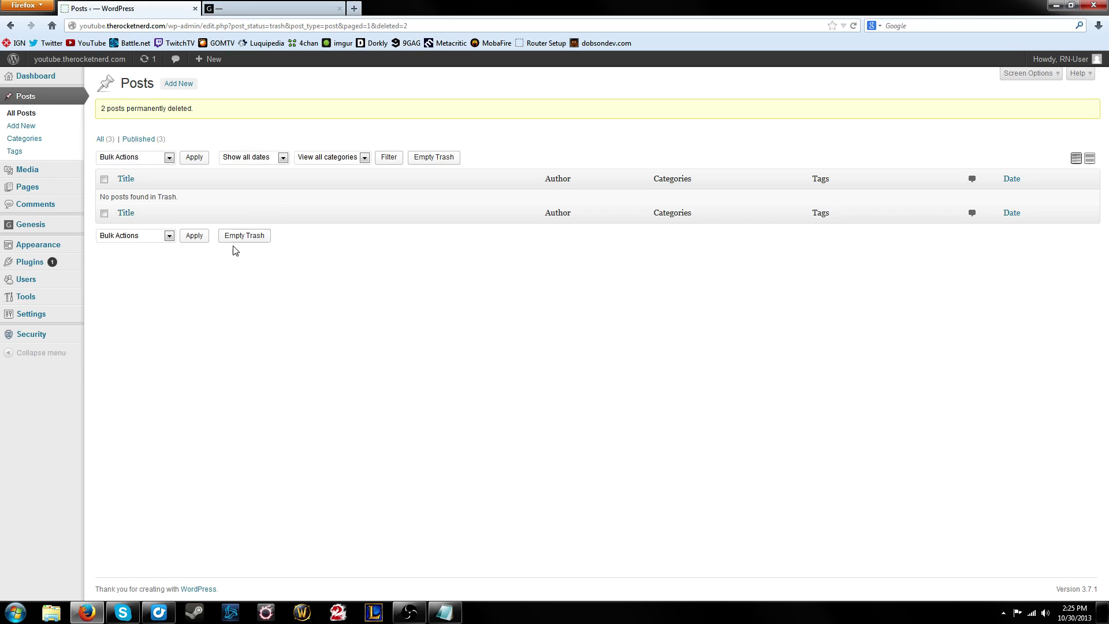
- Move the Our Team page to the trash, restore it from there, and return to the list of all pages
{"action": "left_click", "coordinate": [32, 189]}
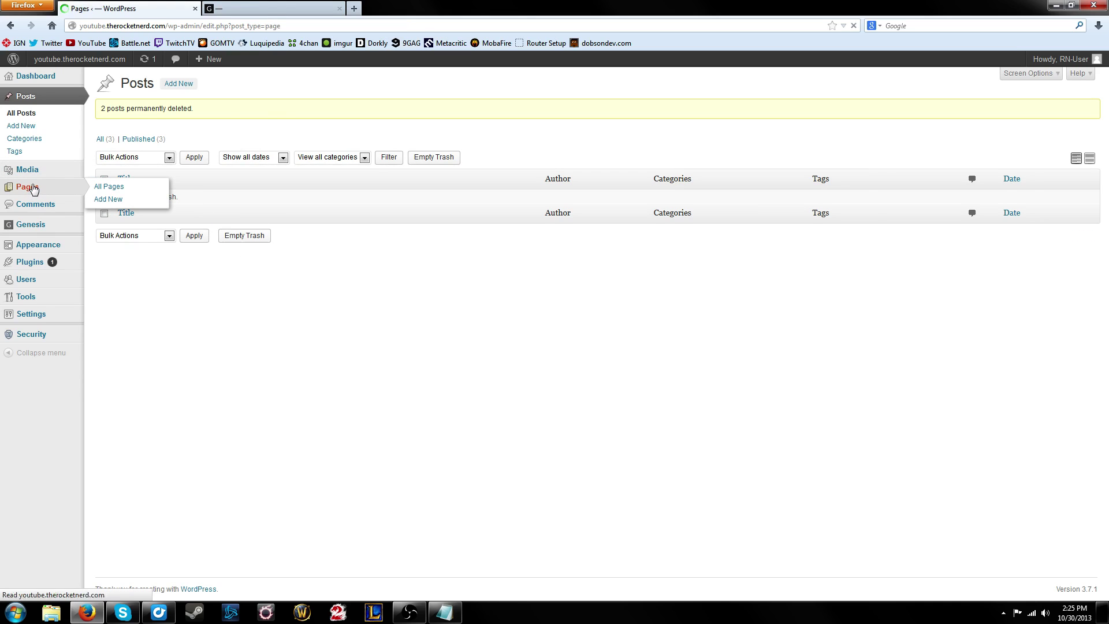
{"action": "left_click", "coordinate": [180, 207]}
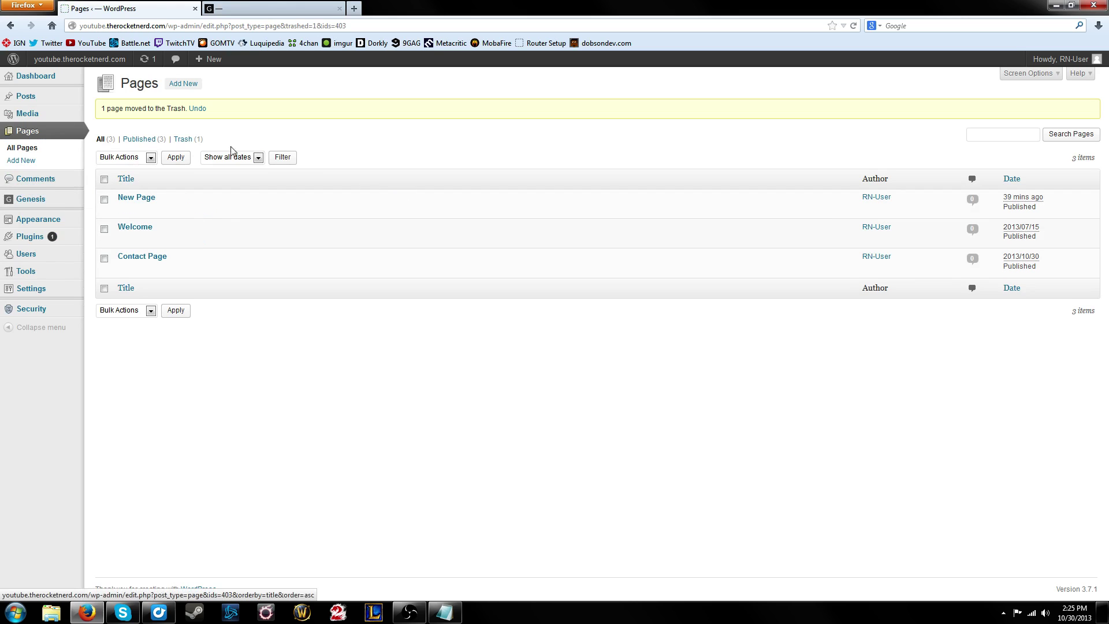
{"action": "left_click", "coordinate": [182, 139]}
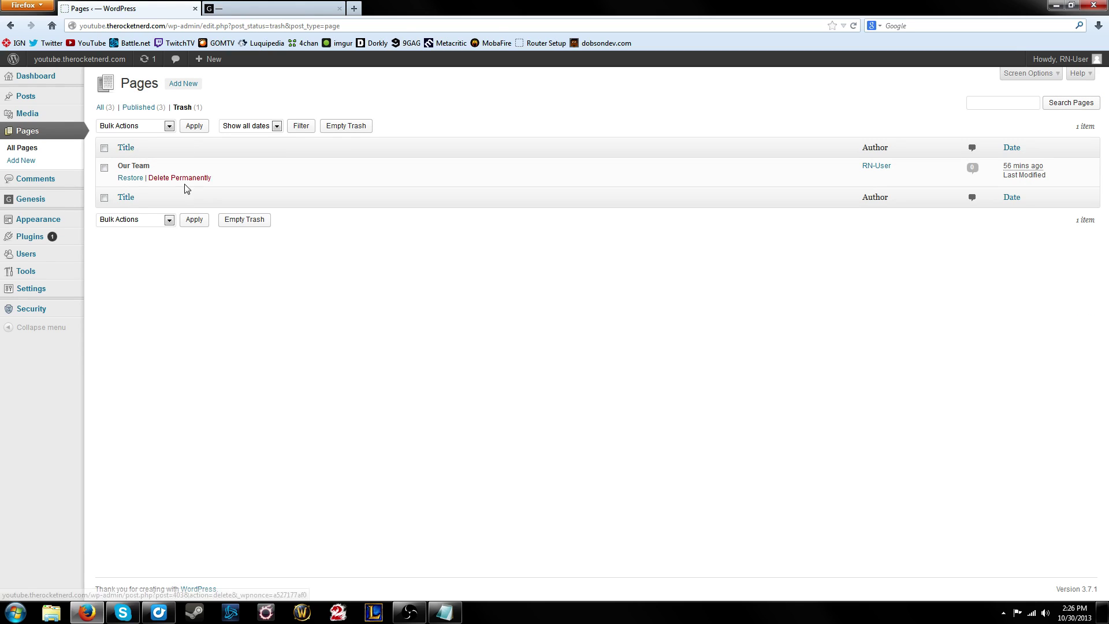
{"action": "left_click", "coordinate": [127, 179]}
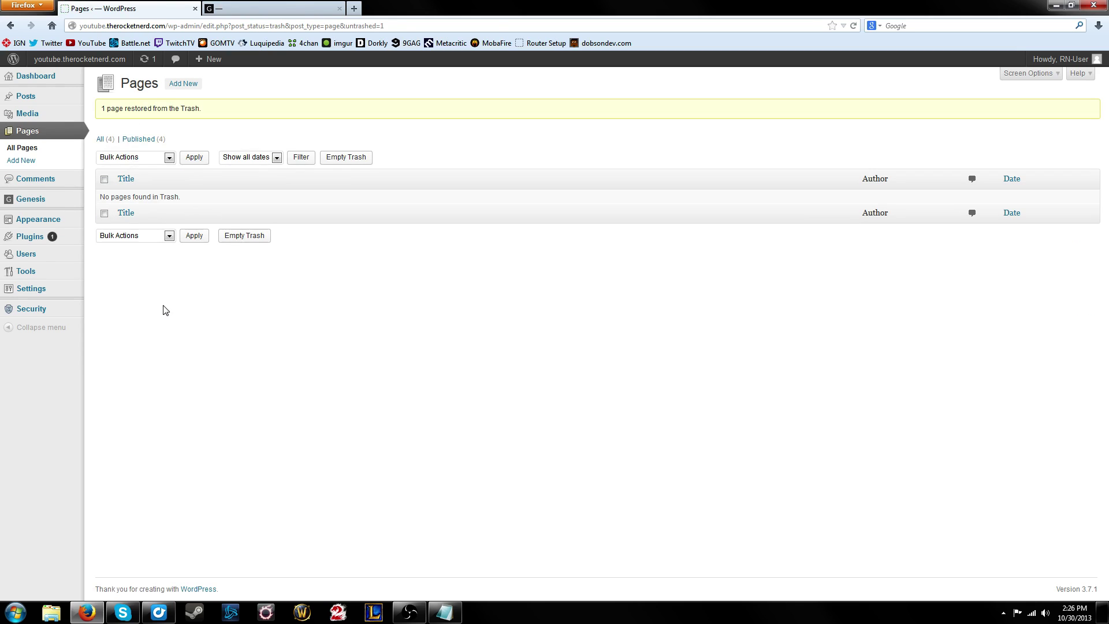
{"action": "left_click", "coordinate": [103, 140]}
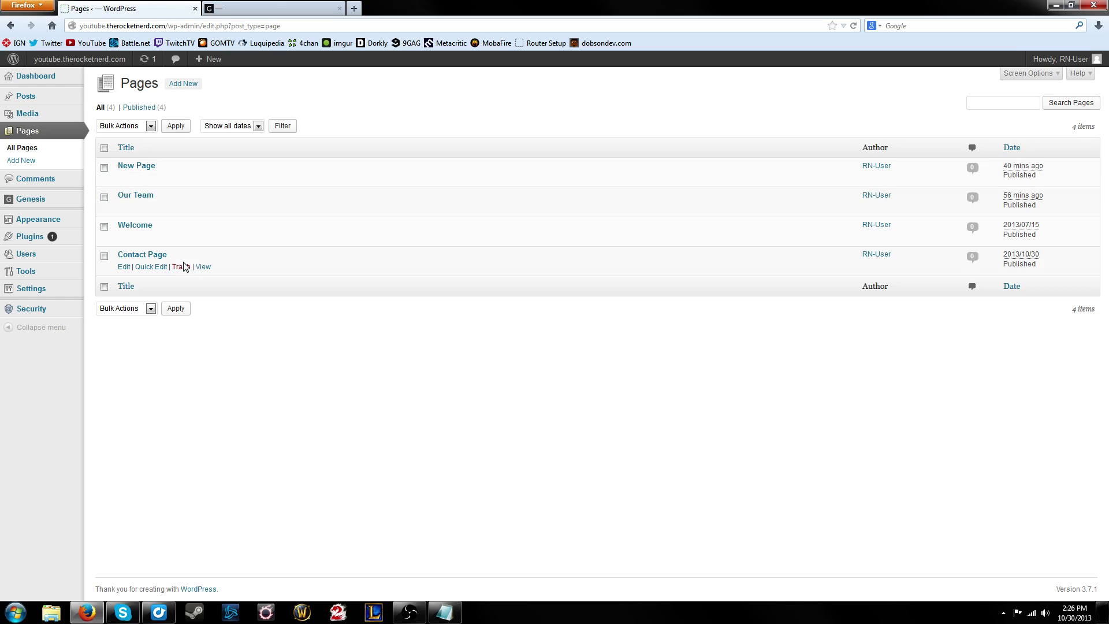
- Create a new post titled "New Post"
{"action": "mouse_move", "coordinate": [45, 122]}
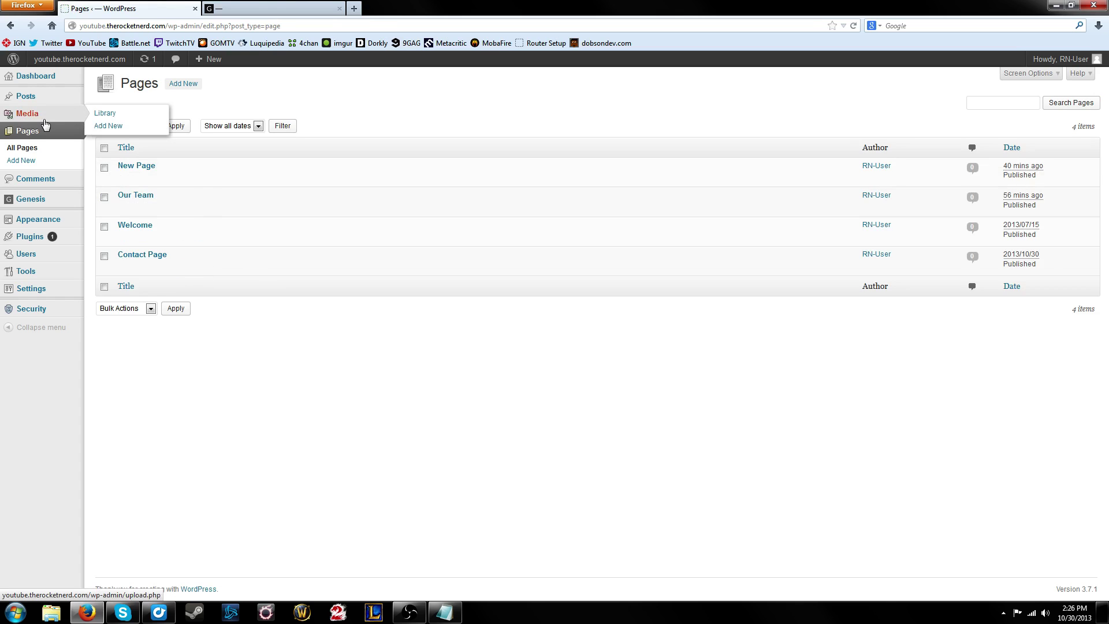
{"action": "left_click", "coordinate": [26, 96]}
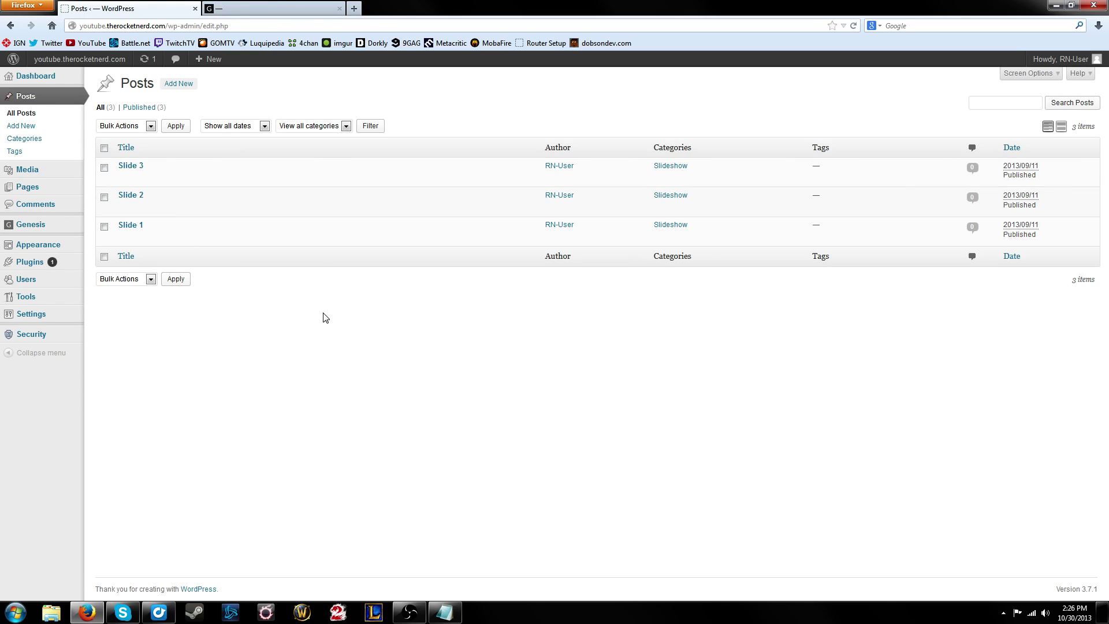
{"action": "left_click", "coordinate": [179, 84]}
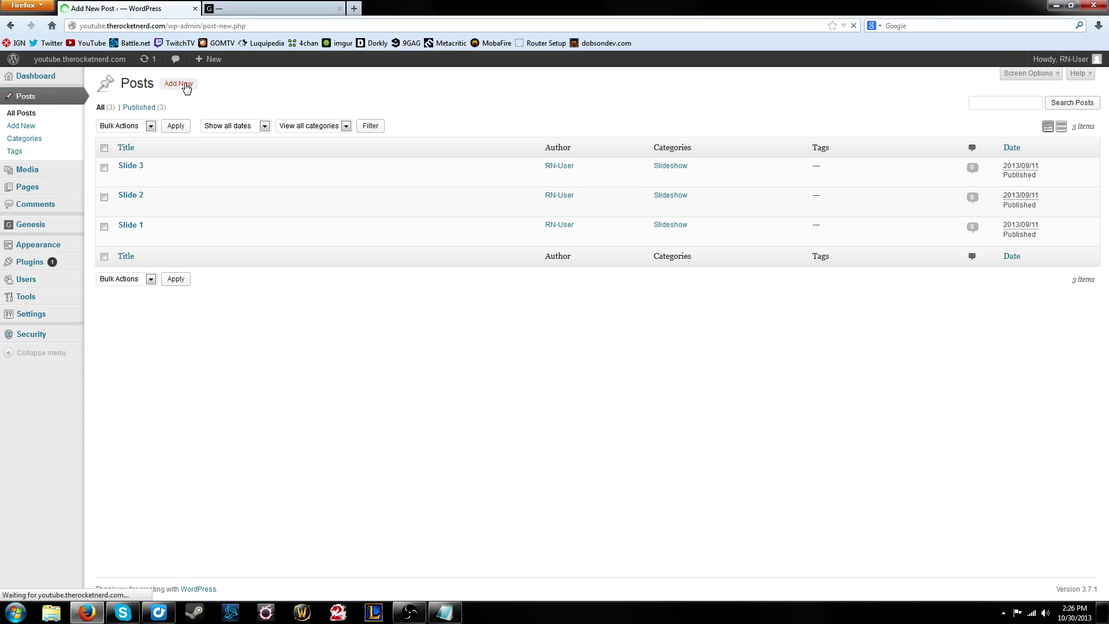
{"action": "type", "text": "New POst"}
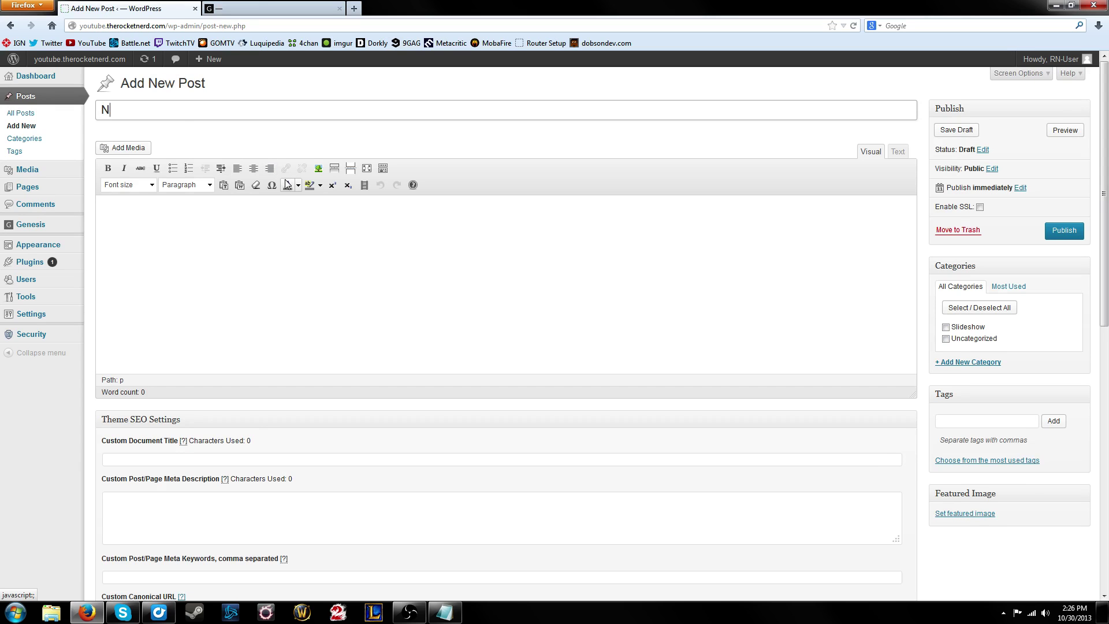
{"action": "key", "text": "Tab"}
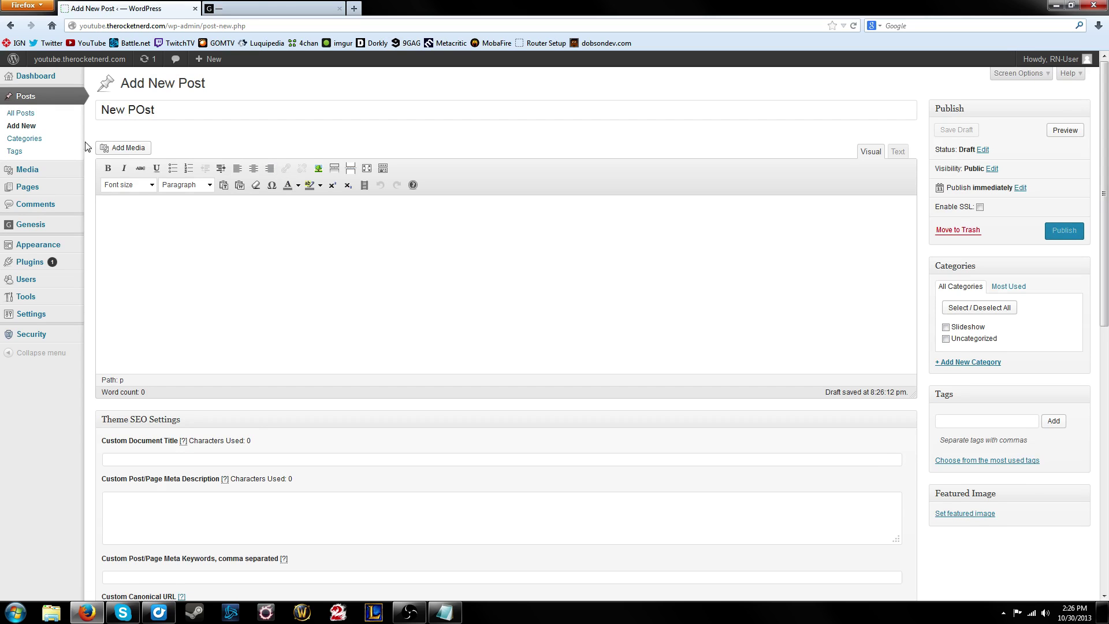
{"action": "left_click", "coordinate": [145, 110]}
{"action": "key", "text": "BackSpace"}
{"action": "type", "text": "oi"}
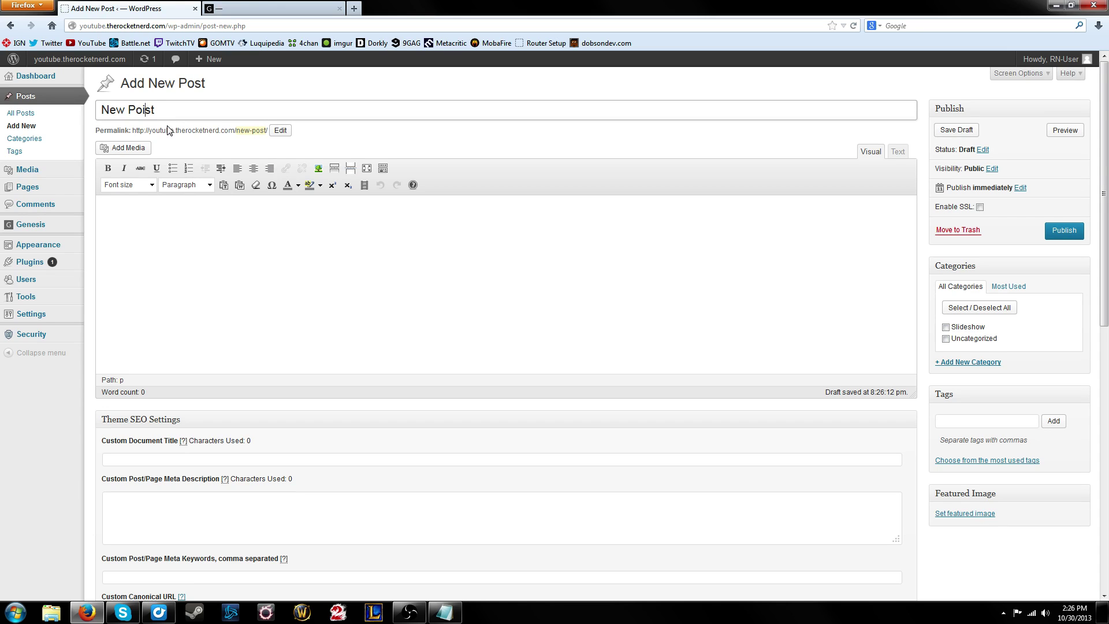
- Enter "New Post." as the post's body text and publish the post
{"action": "left_click", "coordinate": [338, 264]}
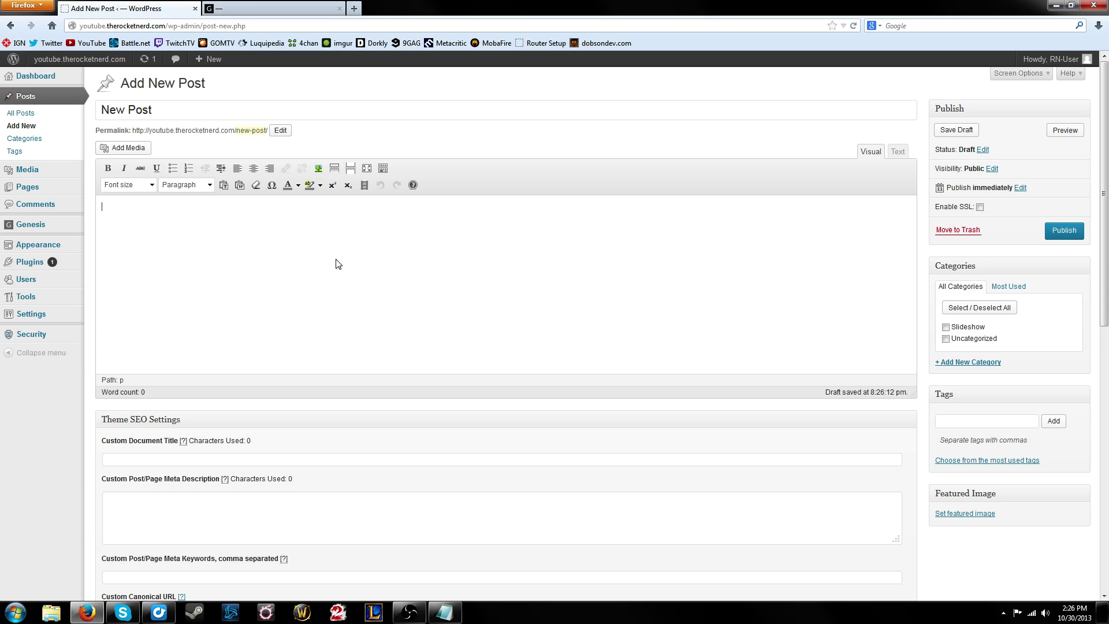
{"action": "type", "text": "New Post."}
{"action": "left_click", "coordinate": [1049, 232]}
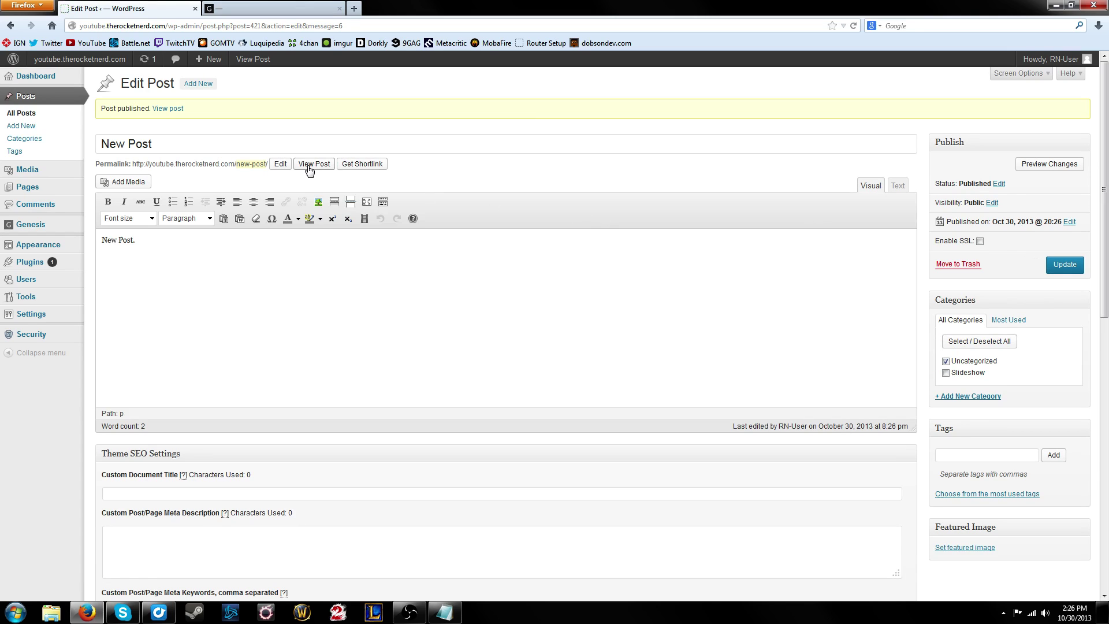
- View the published post on the site and examine its date, author, category and comment form
{"action": "left_click", "coordinate": [309, 167]}
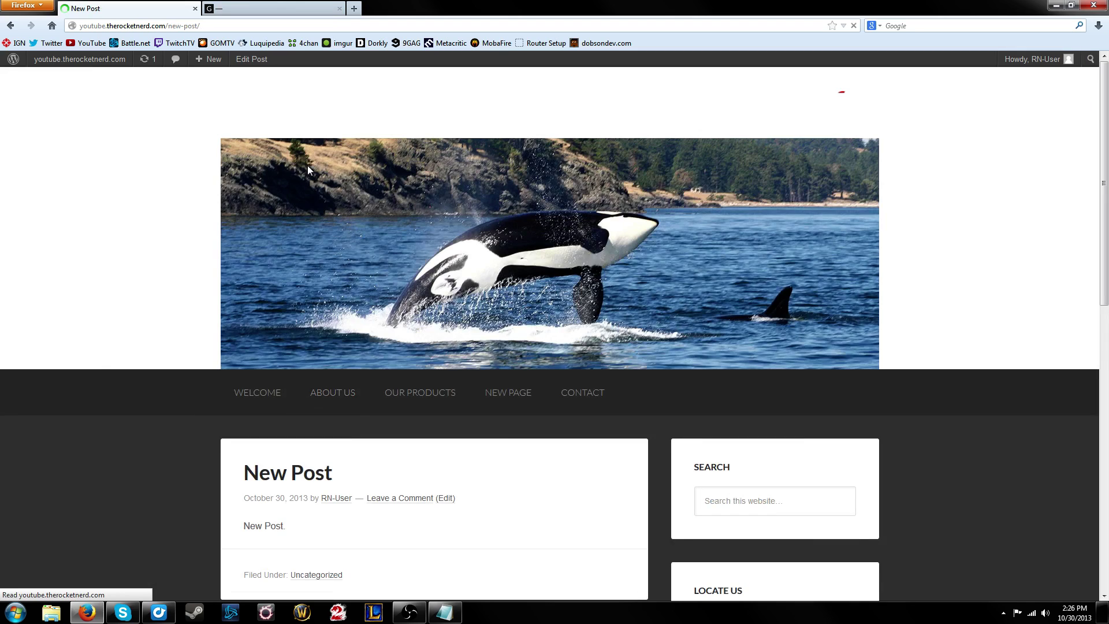
{"action": "scroll", "coordinate": [335, 328], "scroll_direction": "down", "scroll_amount": 5}
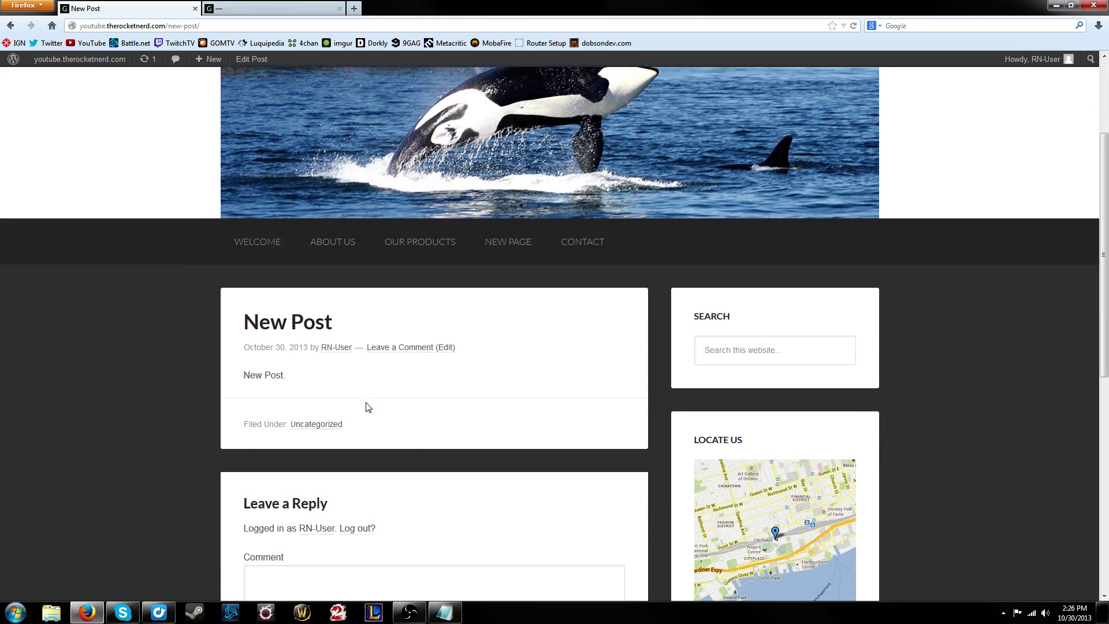
{"action": "scroll", "coordinate": [367, 402], "scroll_direction": "down", "scroll_amount": 3}
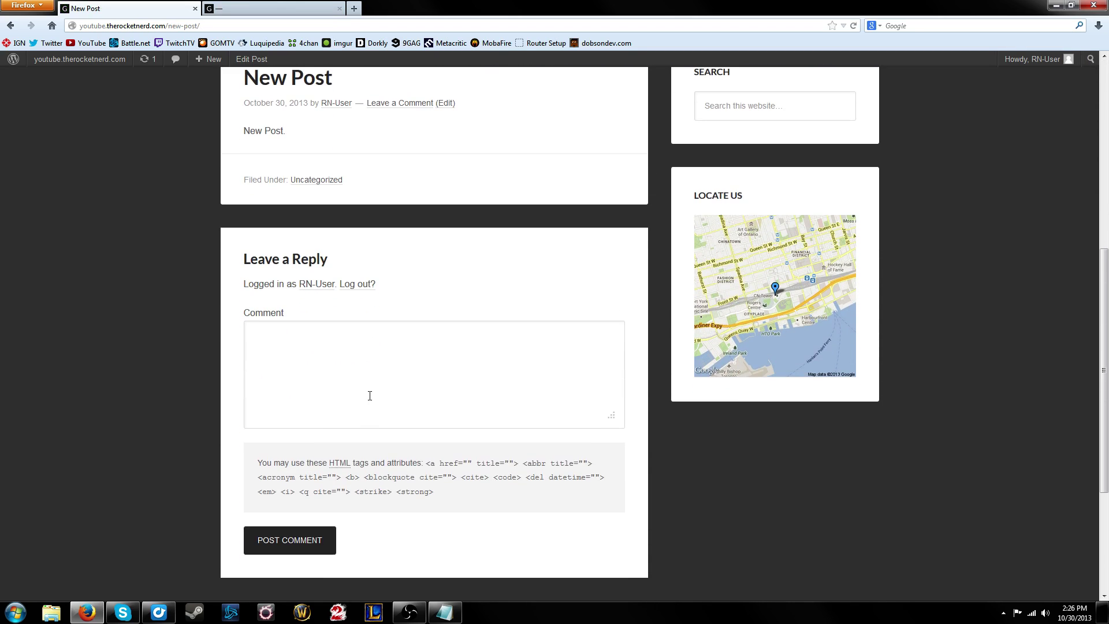
{"action": "scroll", "coordinate": [369, 396], "scroll_direction": "up", "scroll_amount": 2}
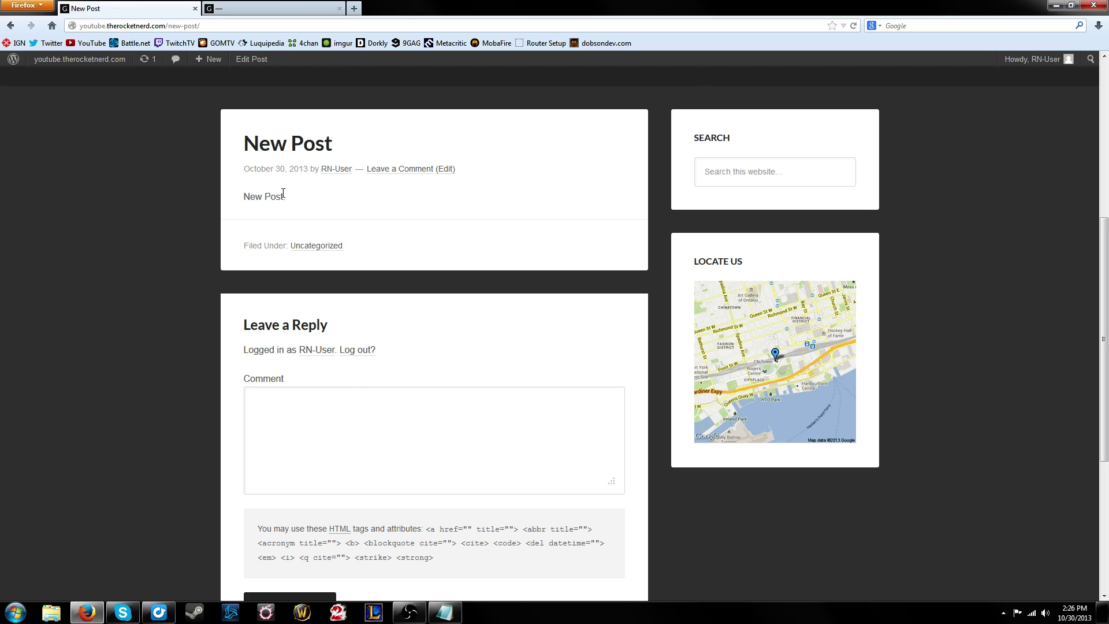
{"action": "left_click_drag", "start_coordinate": [266, 169], "coordinate": [299, 168]}
- Return to the dashboard and create a new page titled "Blog"
{"action": "mouse_move", "coordinate": [86, 70]}
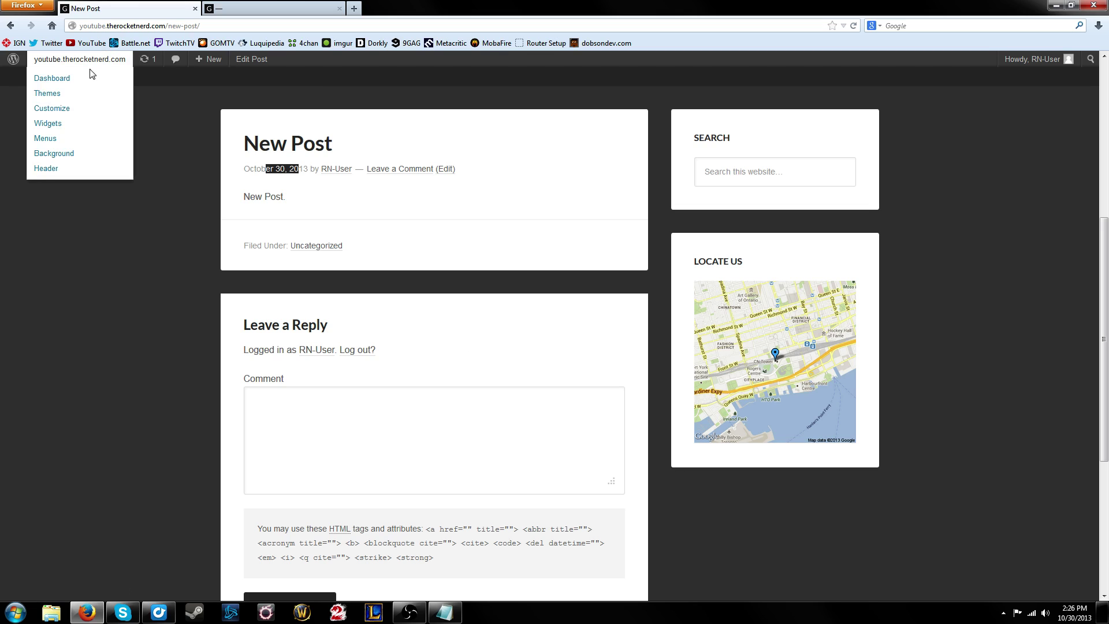
{"action": "left_click", "coordinate": [70, 80]}
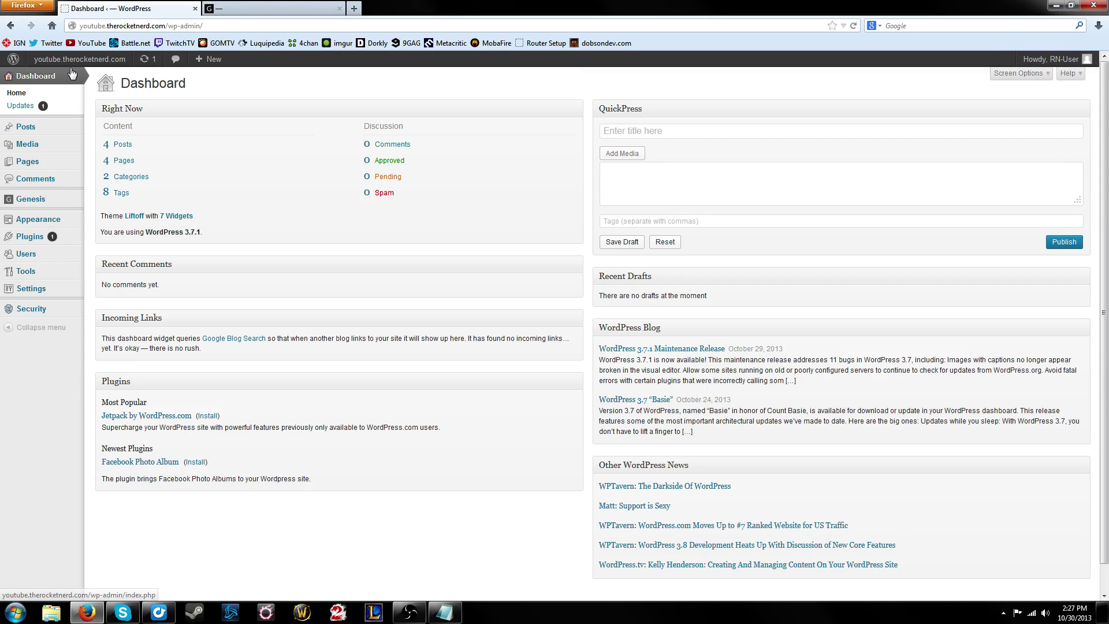
{"action": "left_click", "coordinate": [34, 161]}
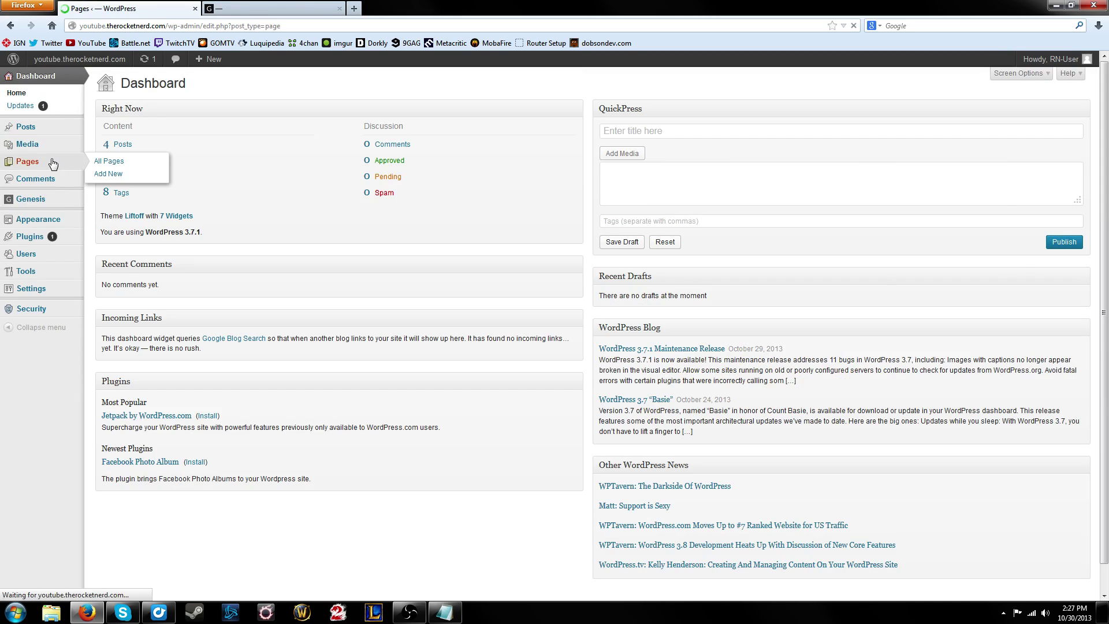
{"action": "left_click", "coordinate": [200, 86]}
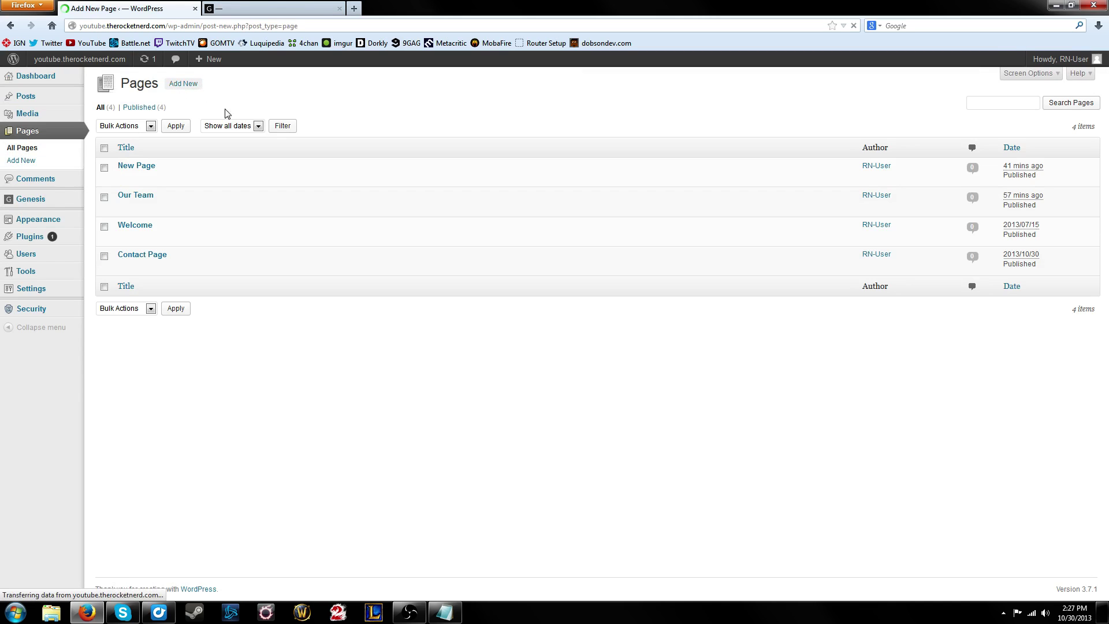
{"action": "type", "text": "BLo"}
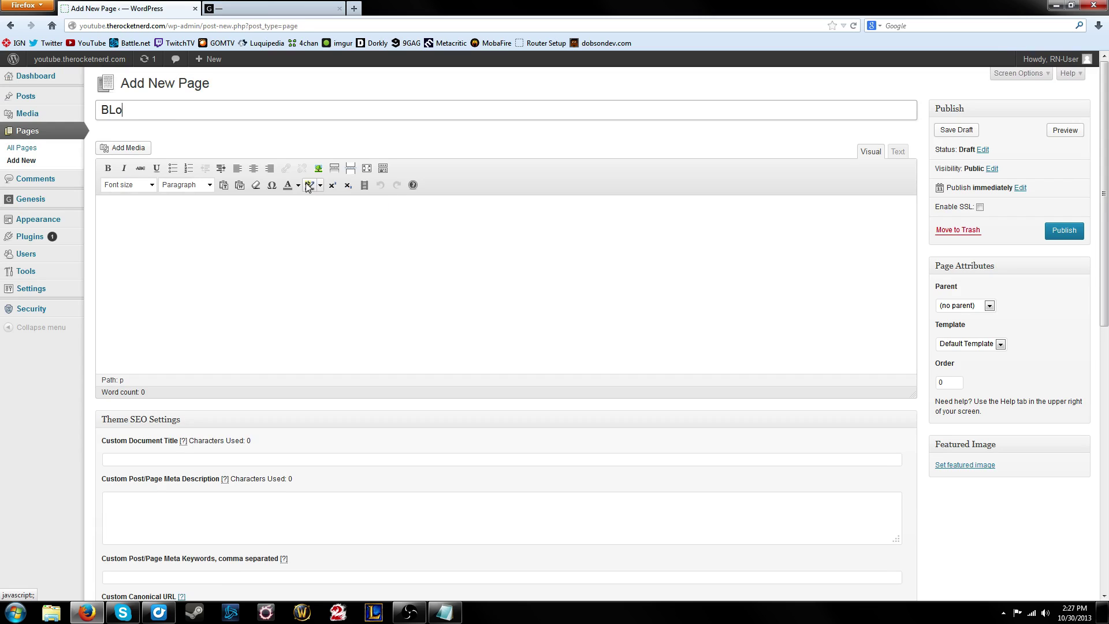
{"action": "type", "text": "og"}
{"action": "key", "text": "Tab"}
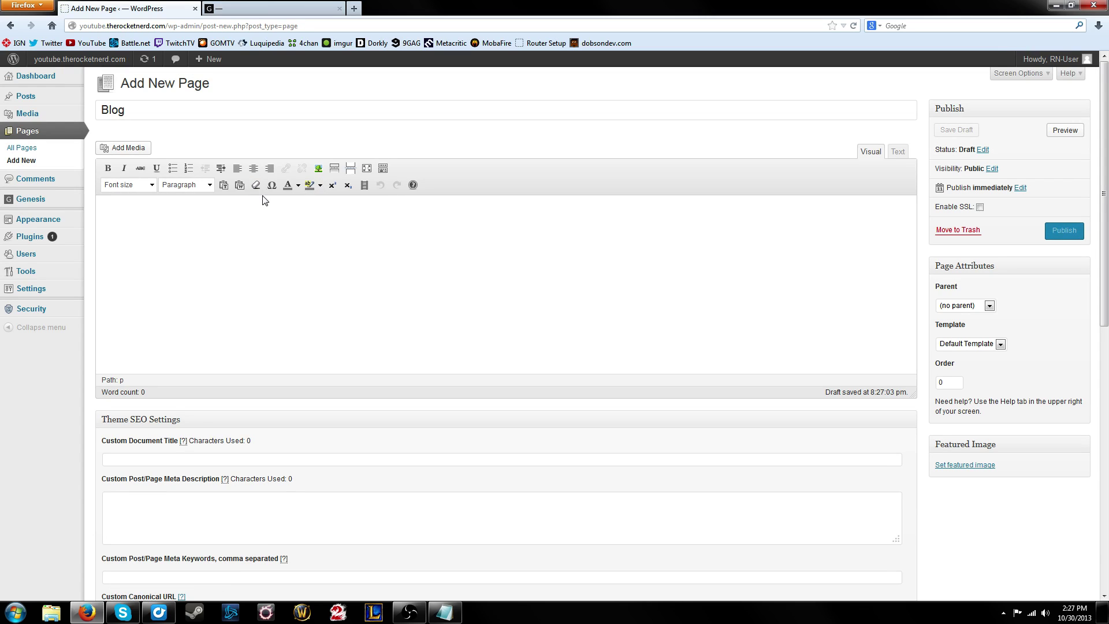
- Set the page's template to Blog and publish the page
{"action": "left_click", "coordinate": [978, 343]}
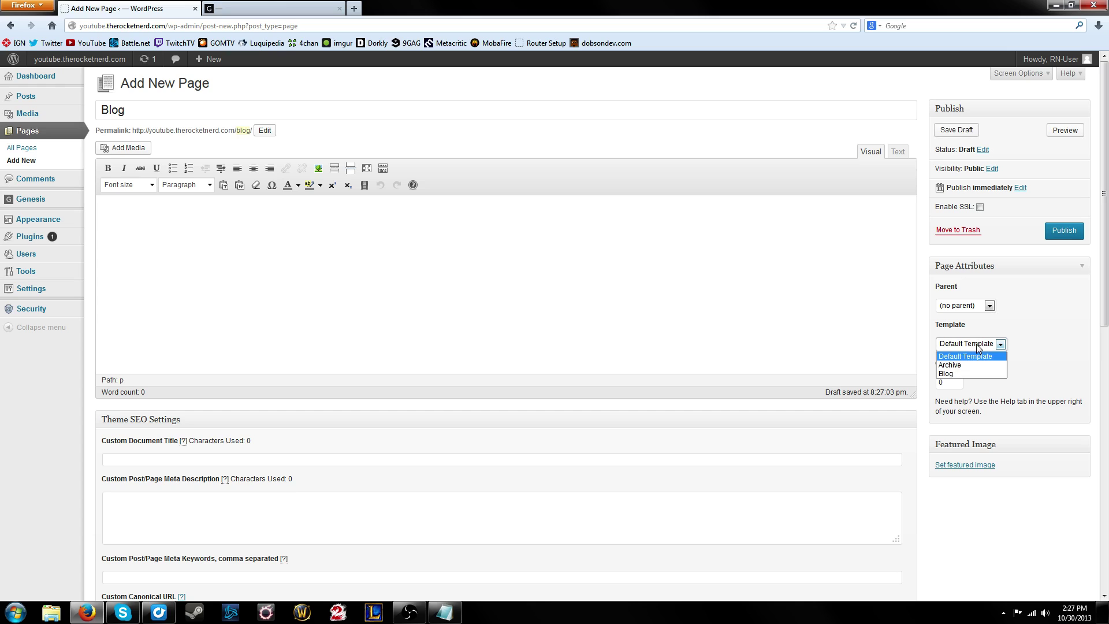
{"action": "left_click", "coordinate": [965, 373]}
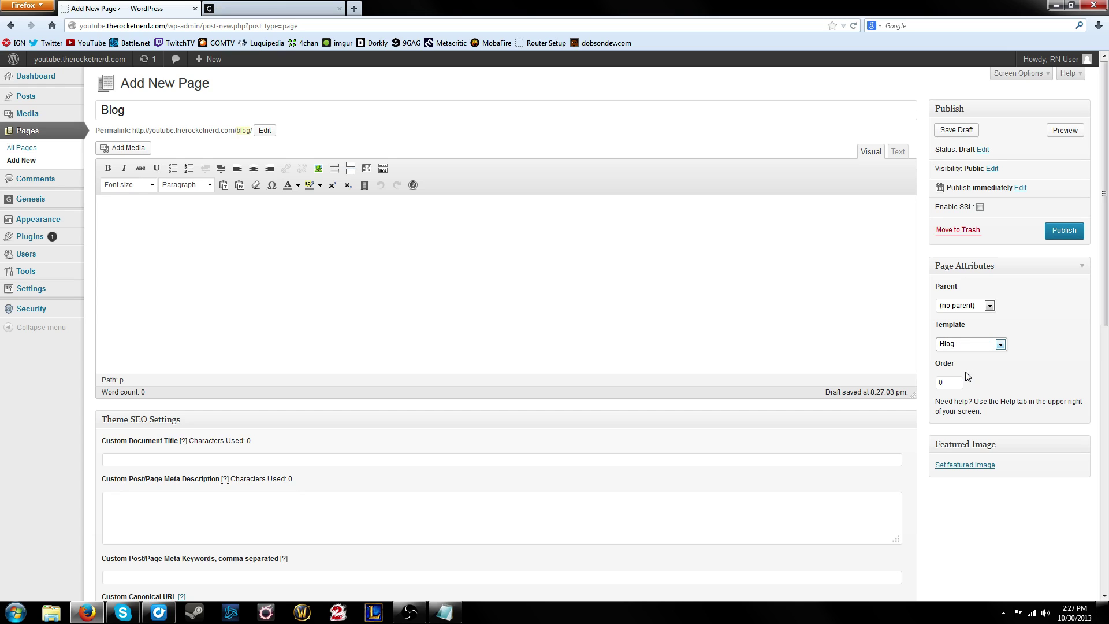
{"action": "left_click", "coordinate": [1060, 231]}
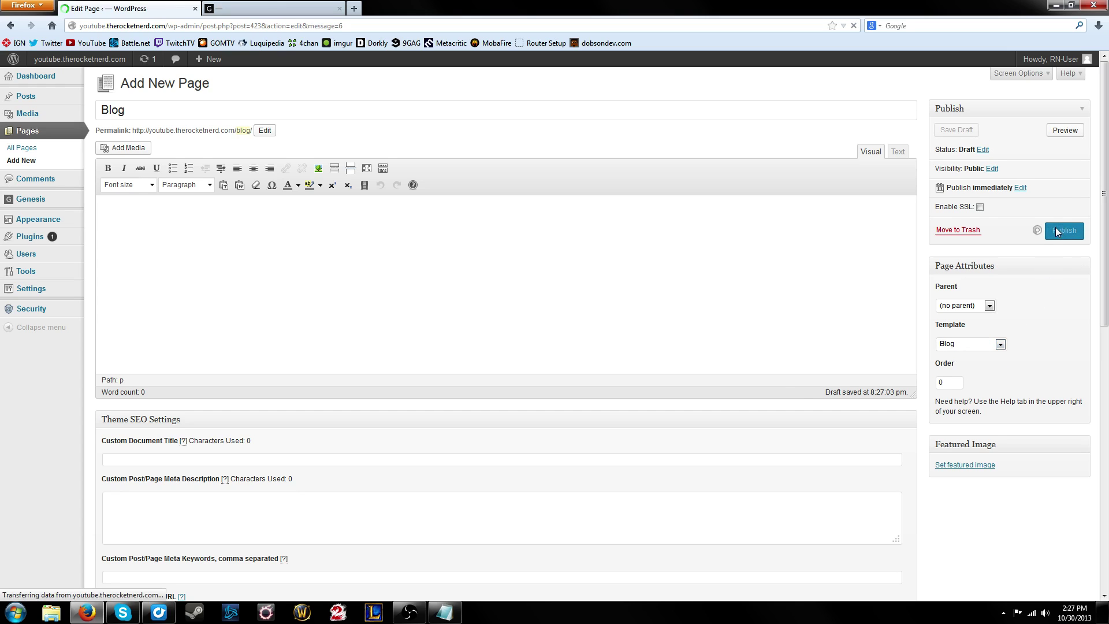
- View the published Blog page on the site and examine which posts it lists
{"action": "left_click", "coordinate": [169, 113]}
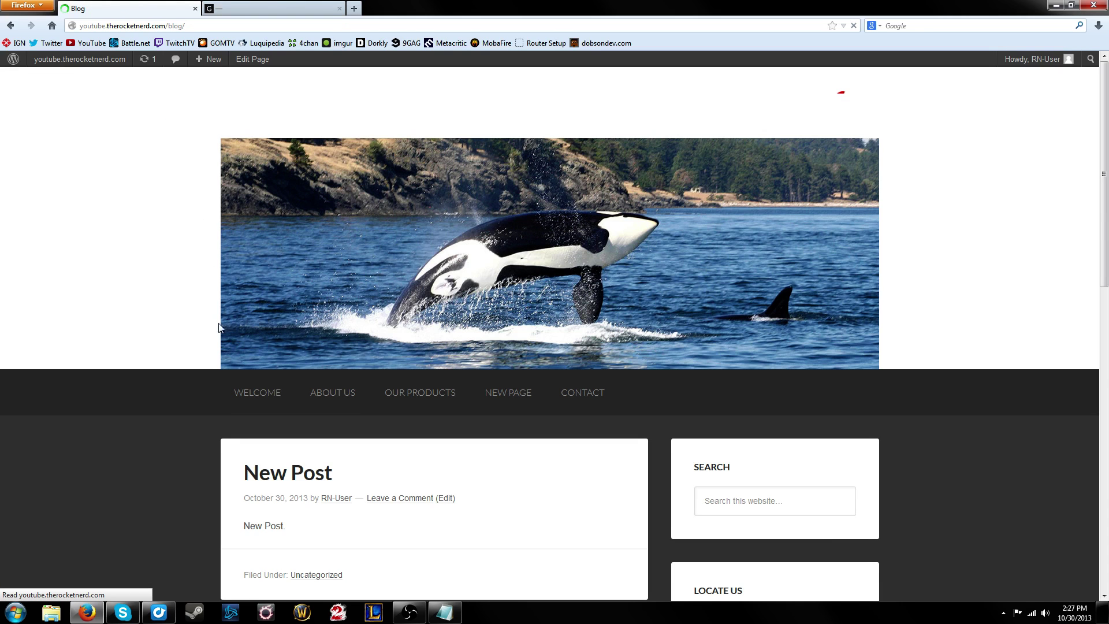
{"action": "scroll", "coordinate": [216, 340], "scroll_direction": "down", "scroll_amount": 2}
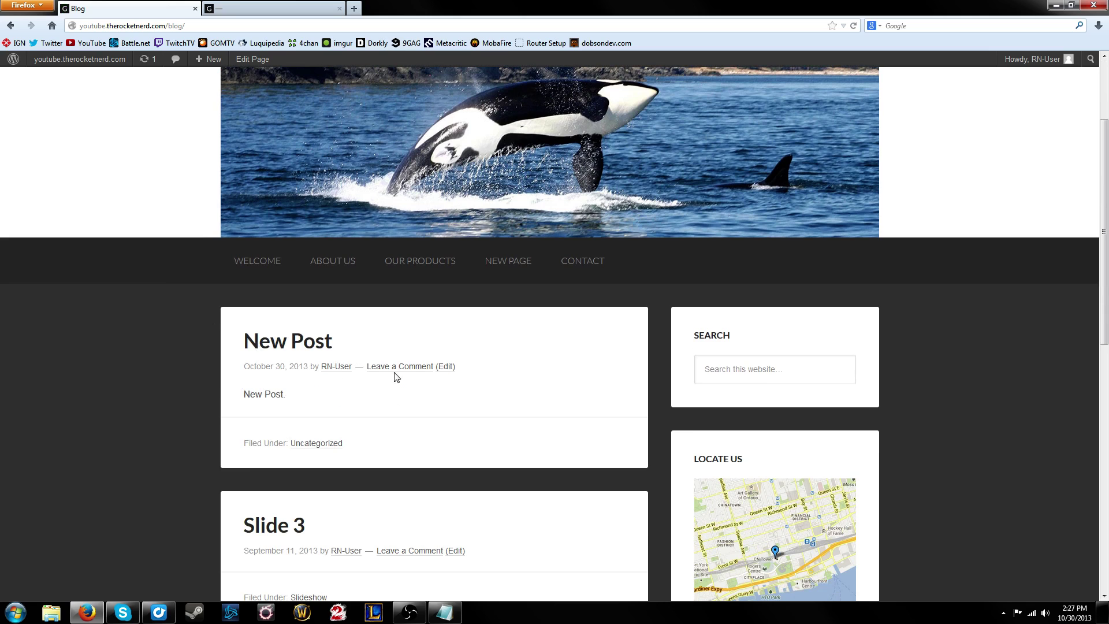
{"action": "scroll", "coordinate": [396, 376], "scroll_direction": "down", "scroll_amount": 5}
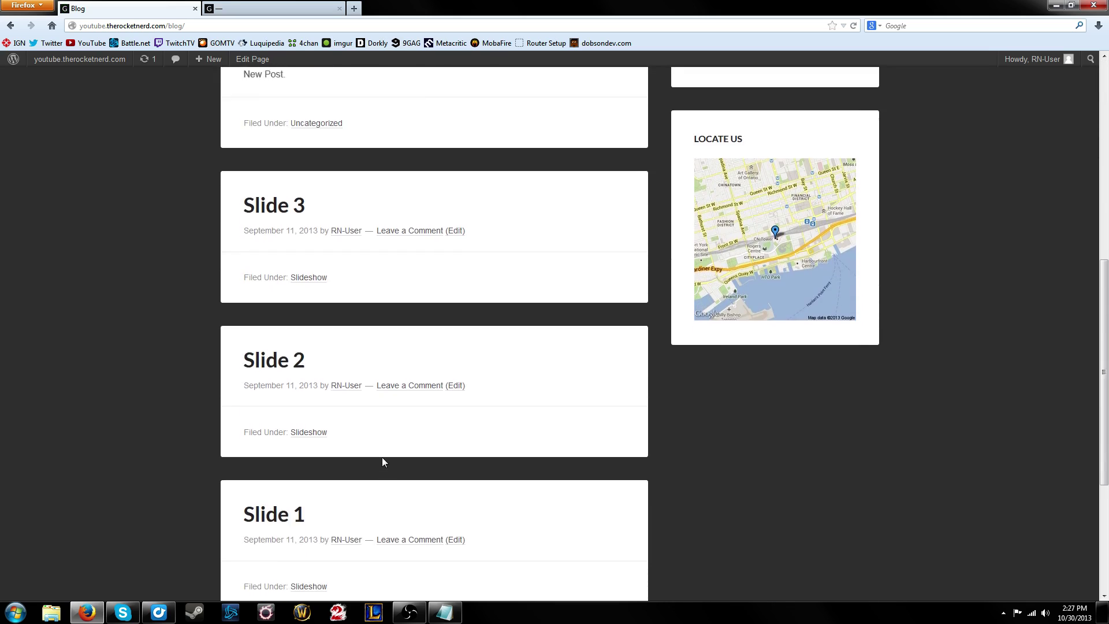
{"action": "scroll", "coordinate": [383, 455], "scroll_direction": "up", "scroll_amount": 3}
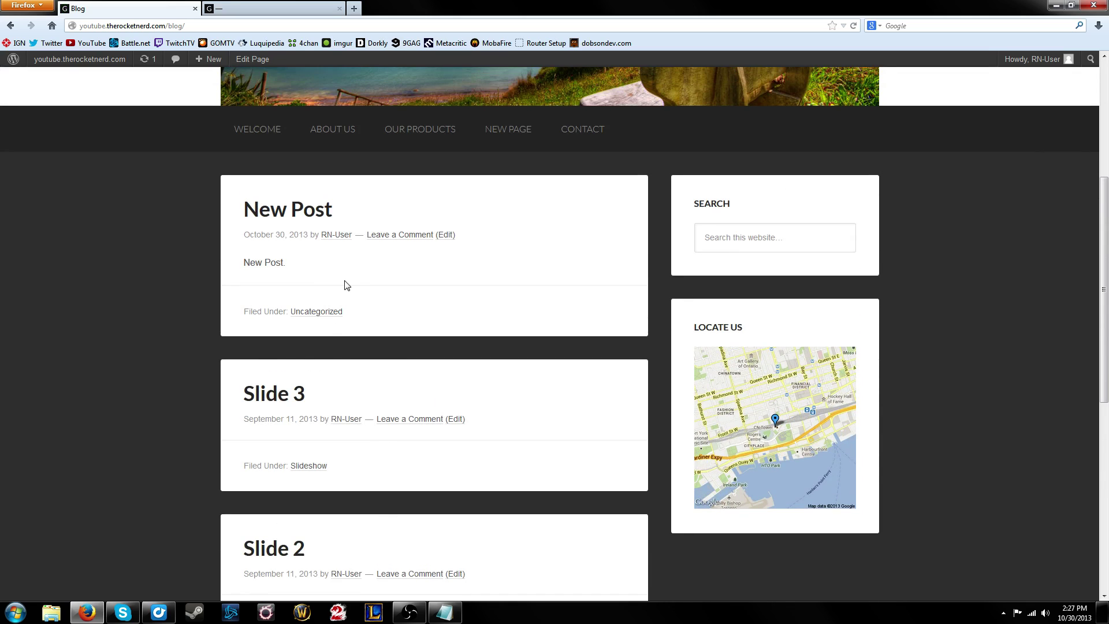
{"action": "scroll", "coordinate": [346, 222], "scroll_direction": "down", "scroll_amount": 2}
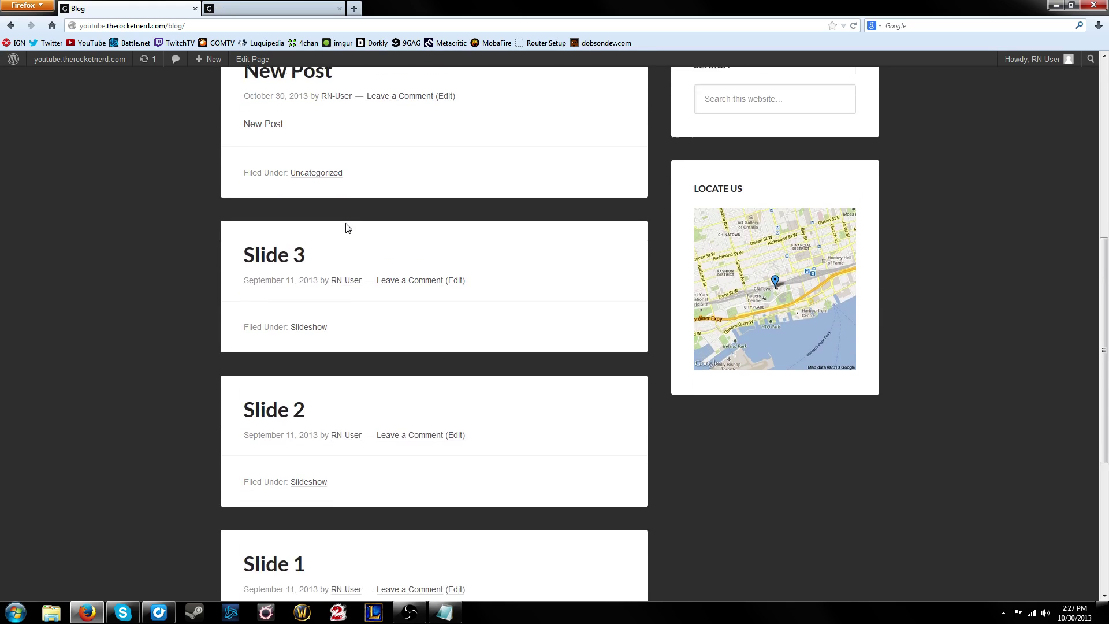
{"action": "scroll", "coordinate": [349, 230], "scroll_direction": "down", "scroll_amount": 5}
{"action": "scroll", "coordinate": [398, 283], "scroll_direction": "up", "scroll_amount": 10}
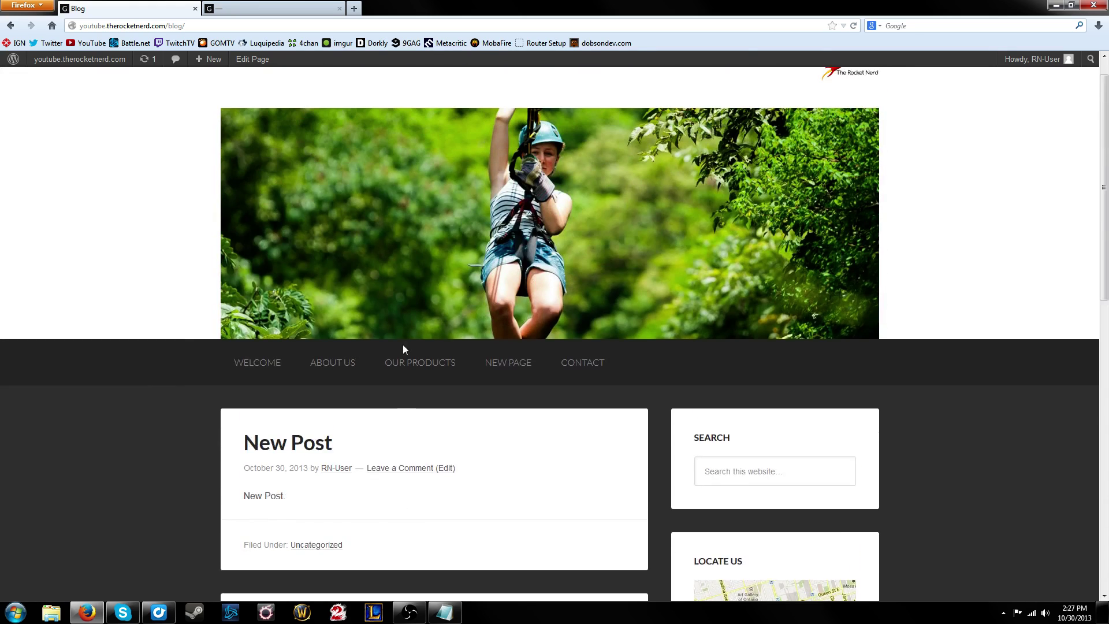
{"action": "scroll", "coordinate": [403, 349], "scroll_direction": "up", "scroll_amount": 1}
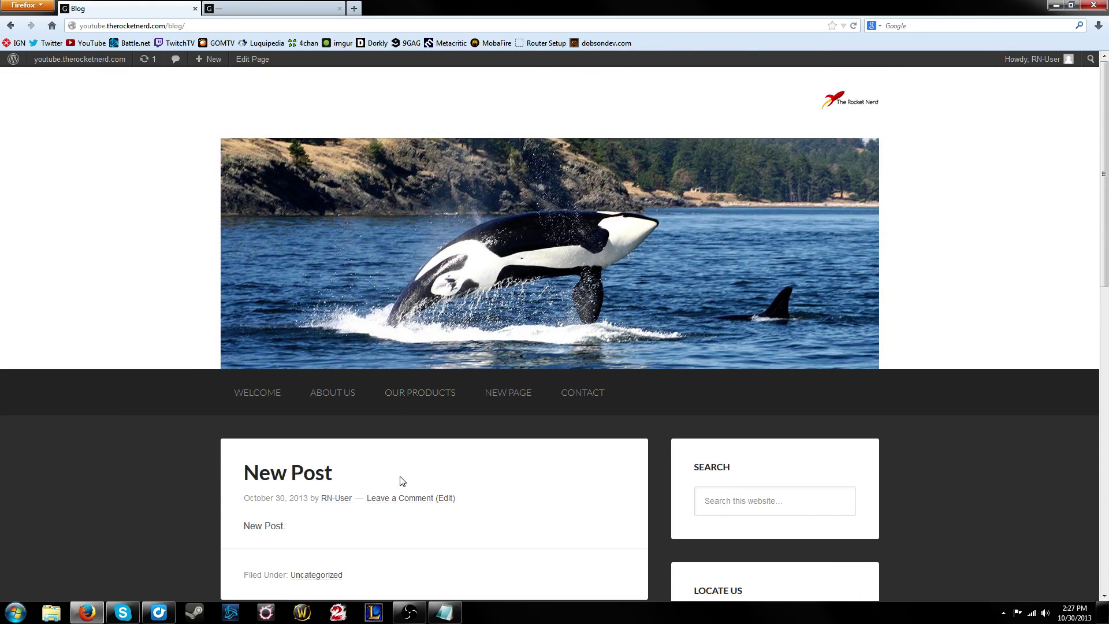